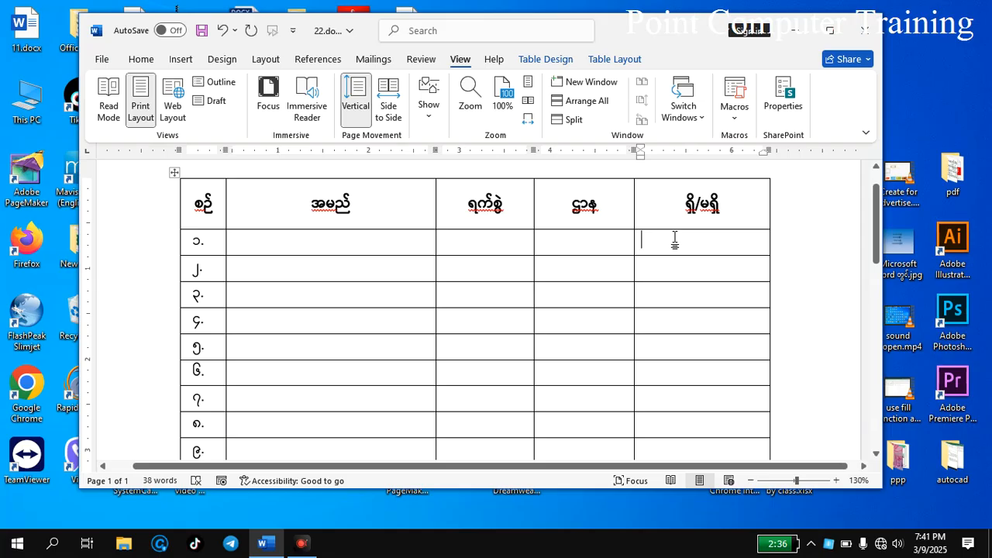
- Insert an empty box symbol in the first numbered row's last-column cell using Unicode code 2610
click(674, 241)
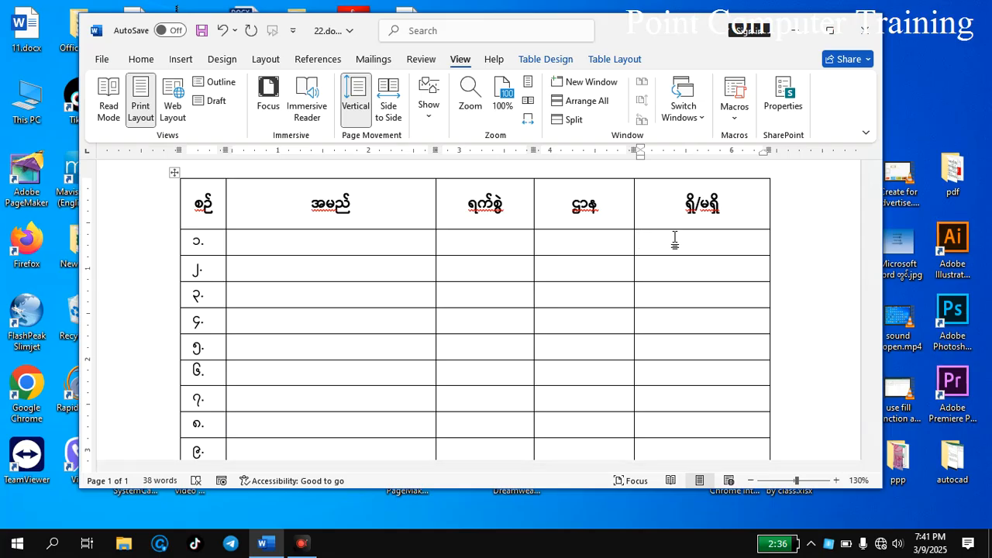
text(2610)
key(alt+x)
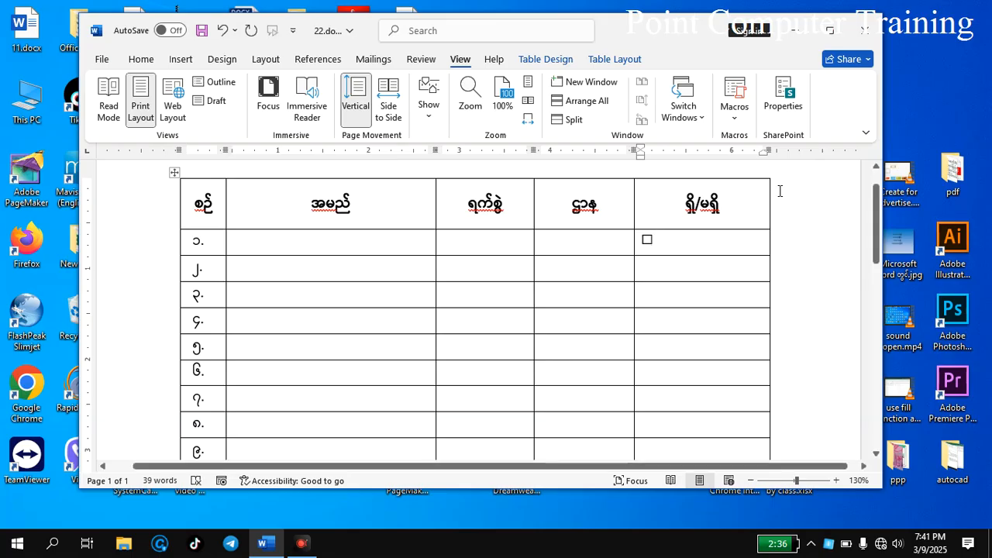
click(645, 241)
click(659, 268)
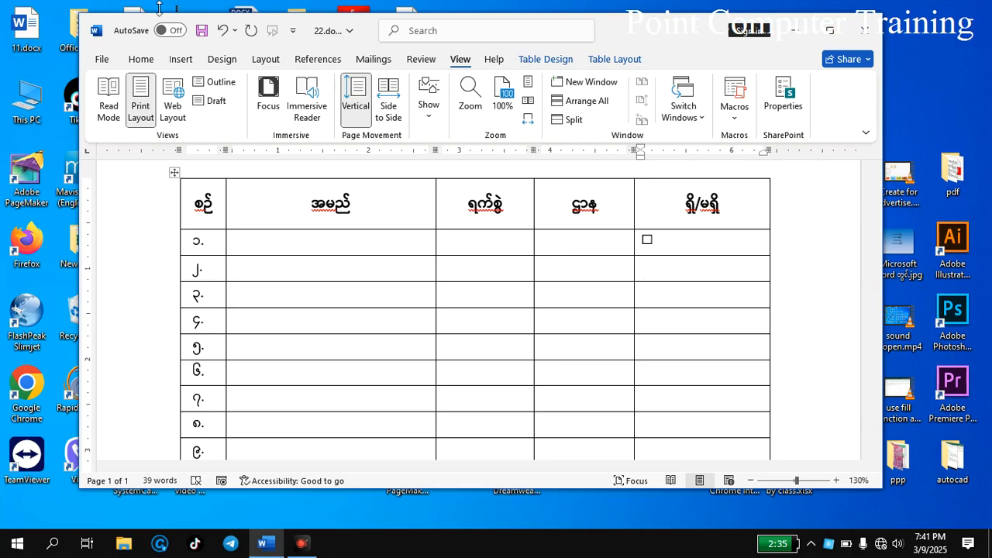
- Enable the Developer tab in the ribbon customization options
click(103, 60)
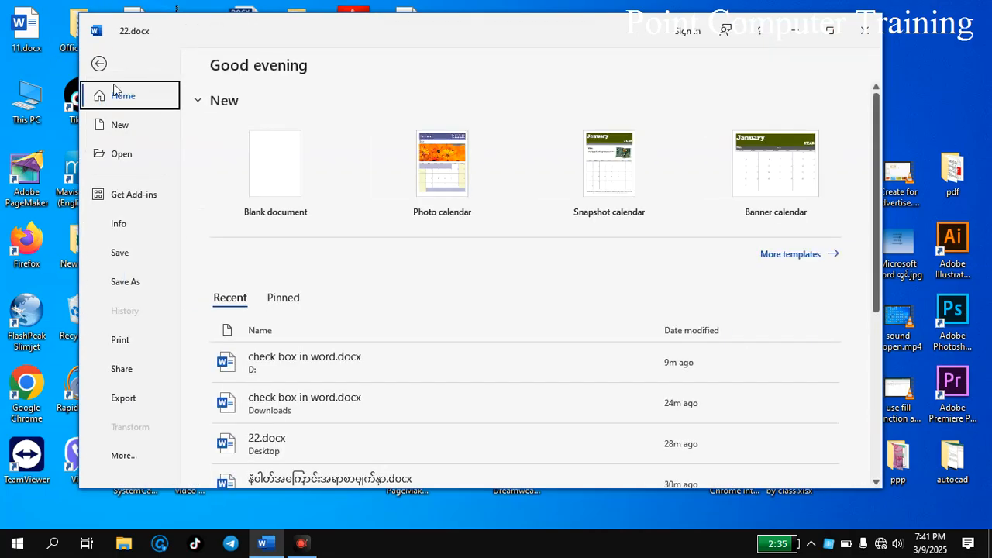
click(118, 463)
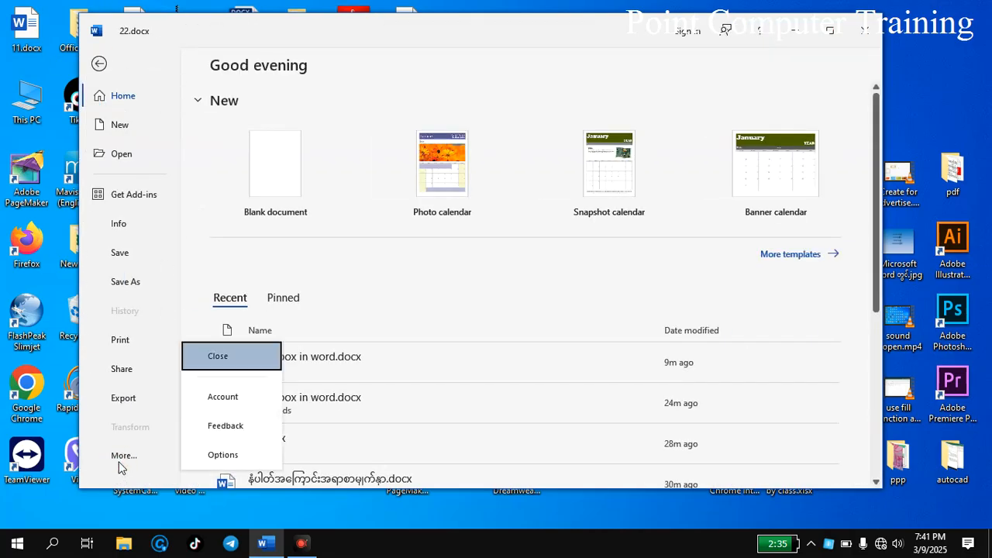
click(238, 457)
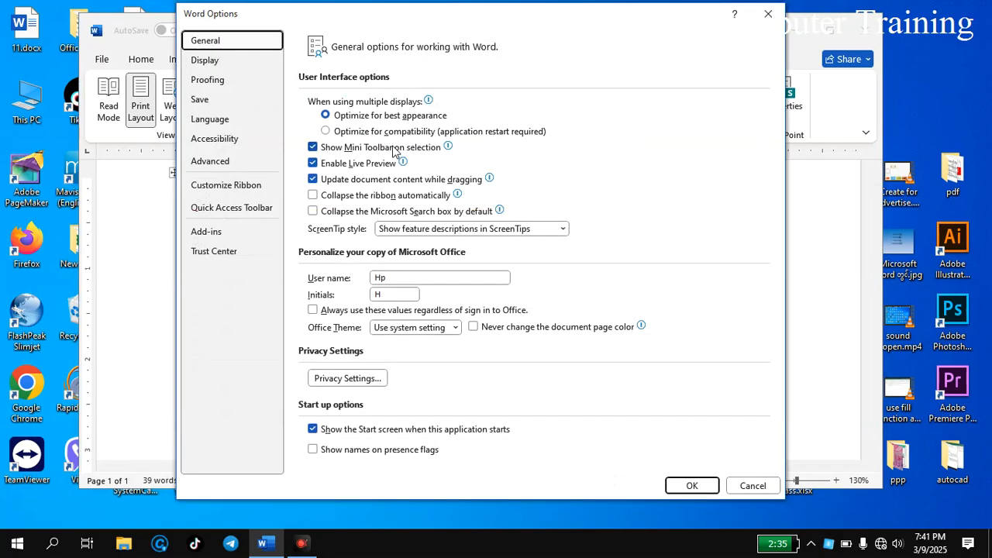
click(228, 187)
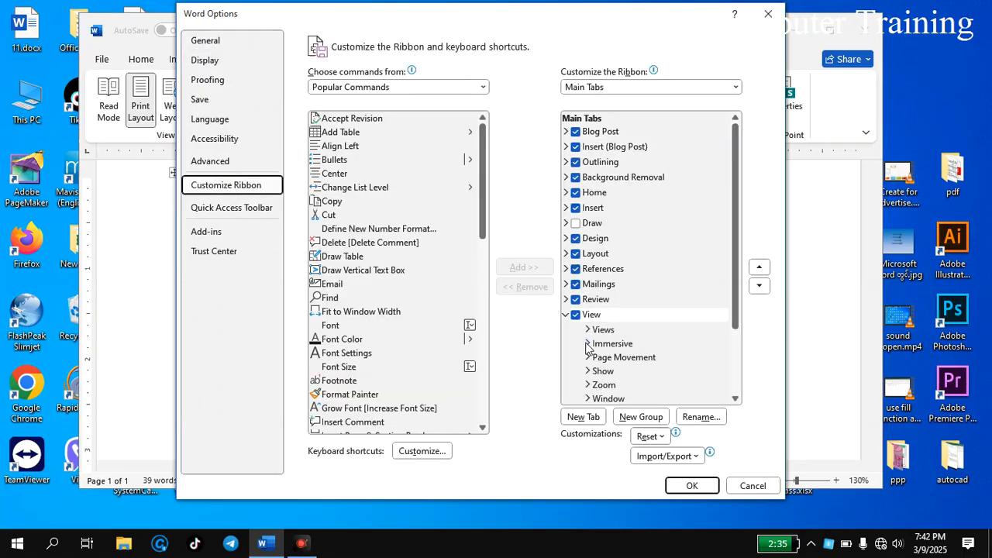
scroll(592, 217, down, 2)
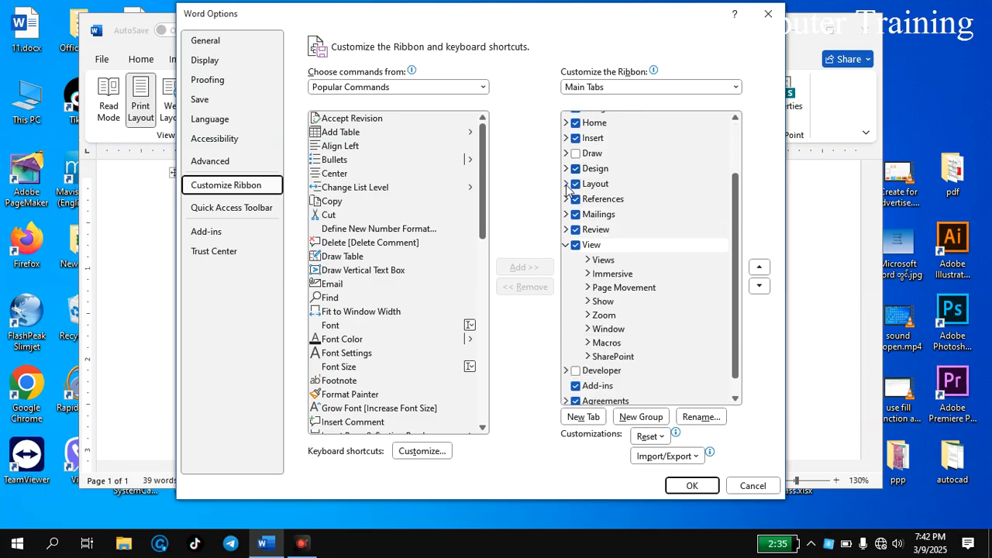
scroll(575, 219, down, 1)
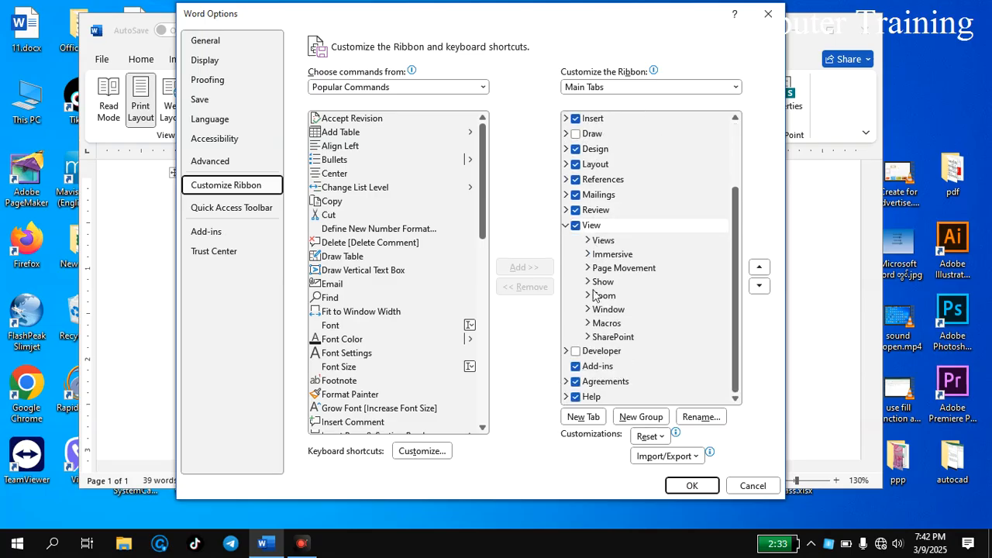
click(576, 353)
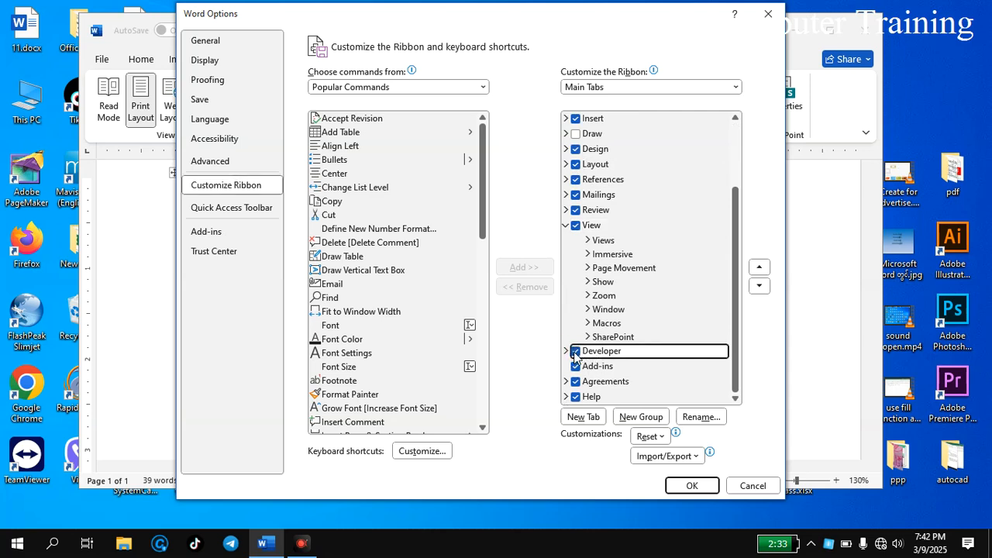
click(692, 485)
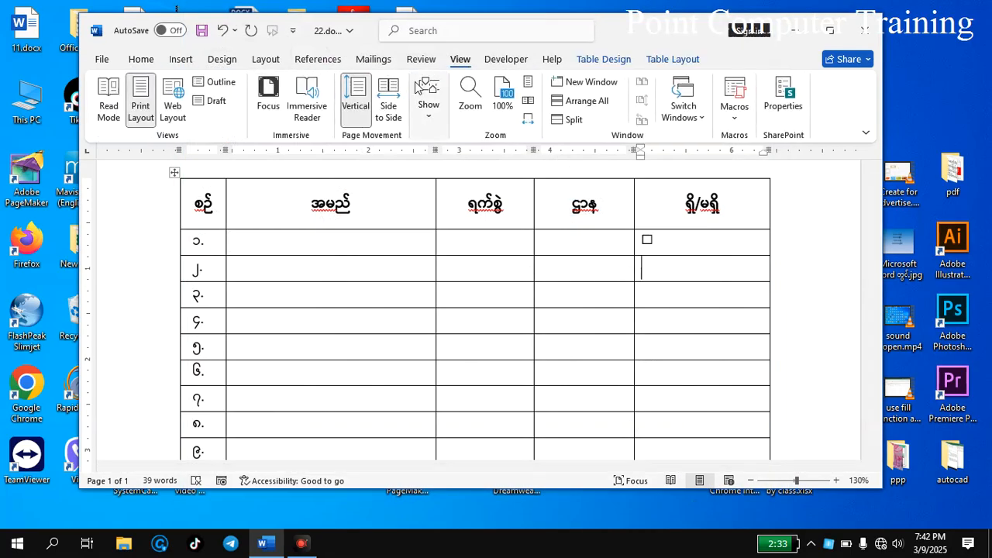
- Insert a check box content control in the last-column cell of numbered row 2
click(506, 61)
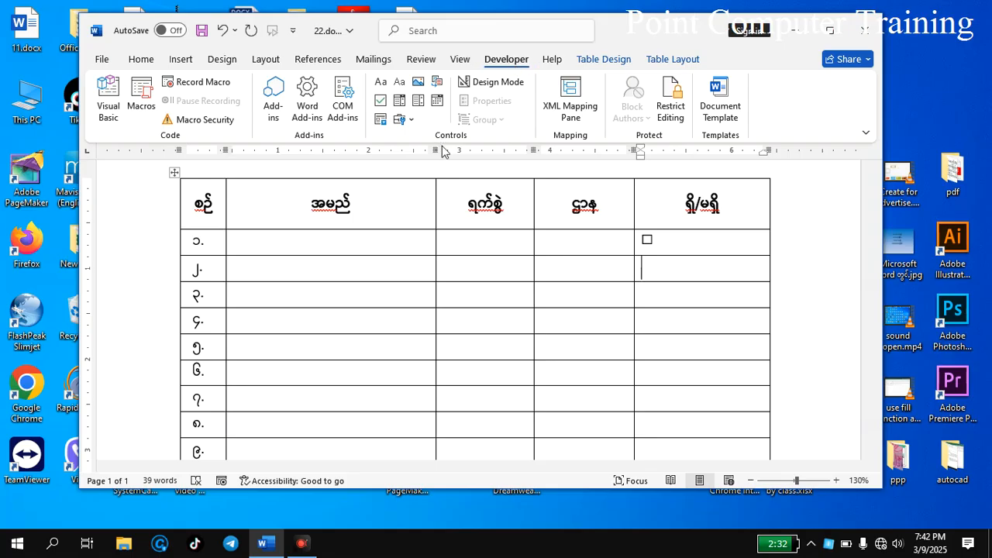
click(382, 103)
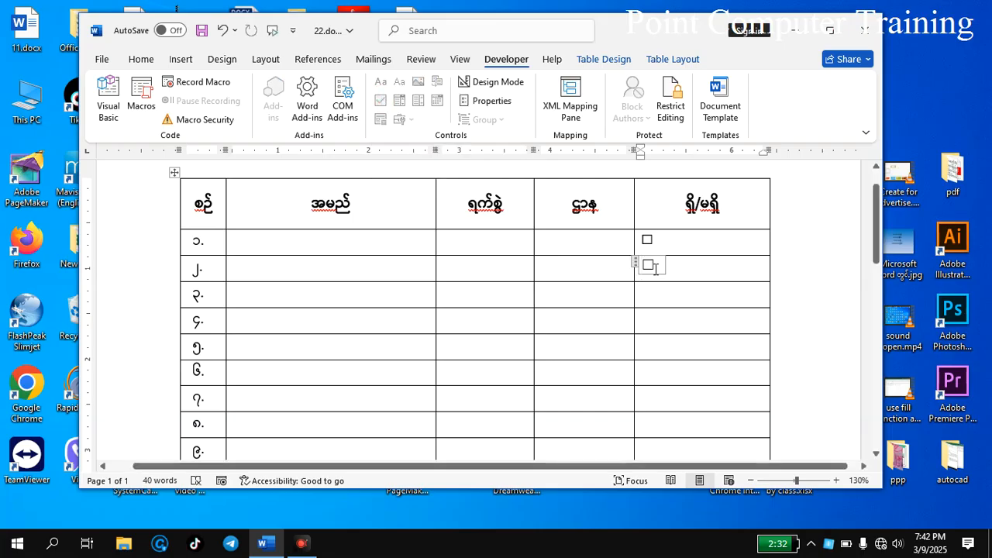
click(700, 294)
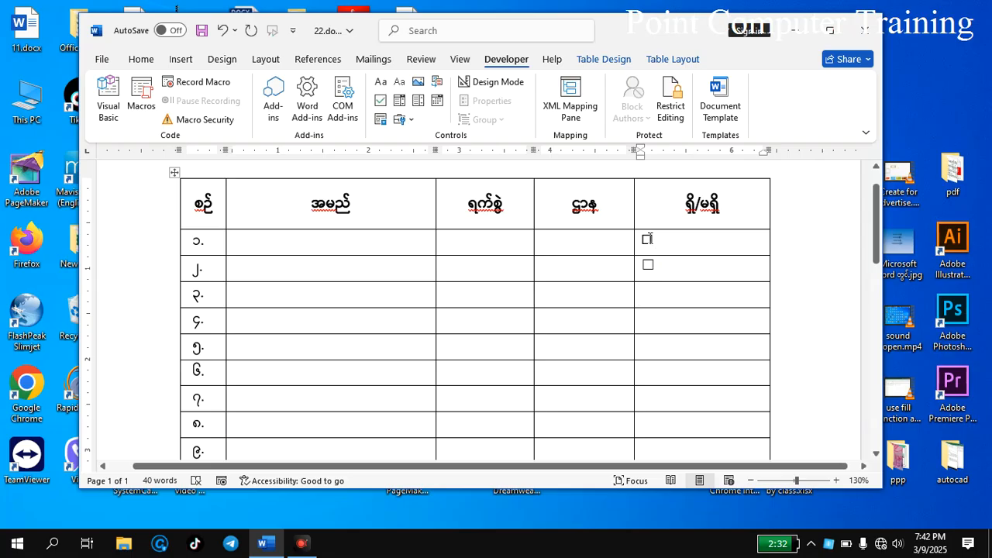
- Test the check box in numbered row 2 by ticking and unticking it several times
click(644, 267)
click(648, 265)
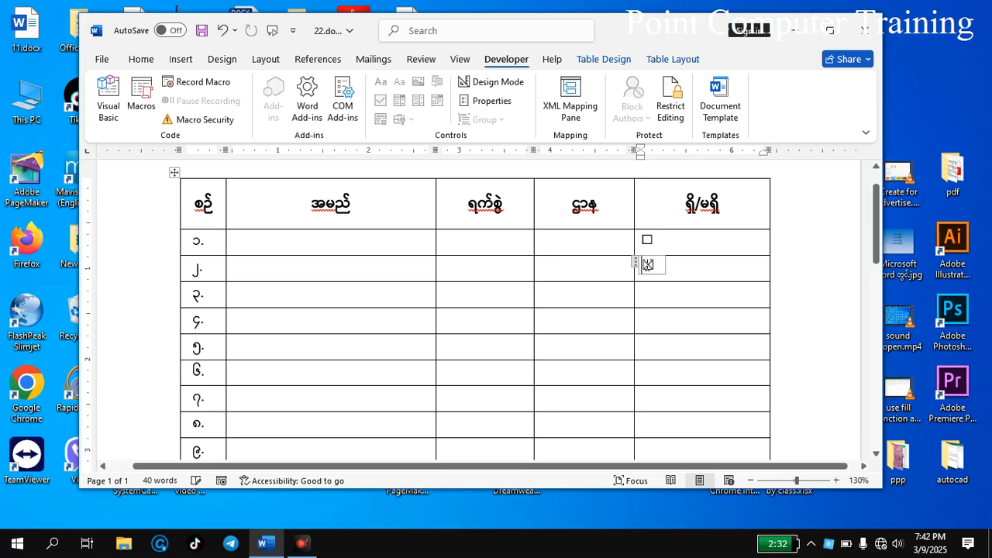
click(702, 292)
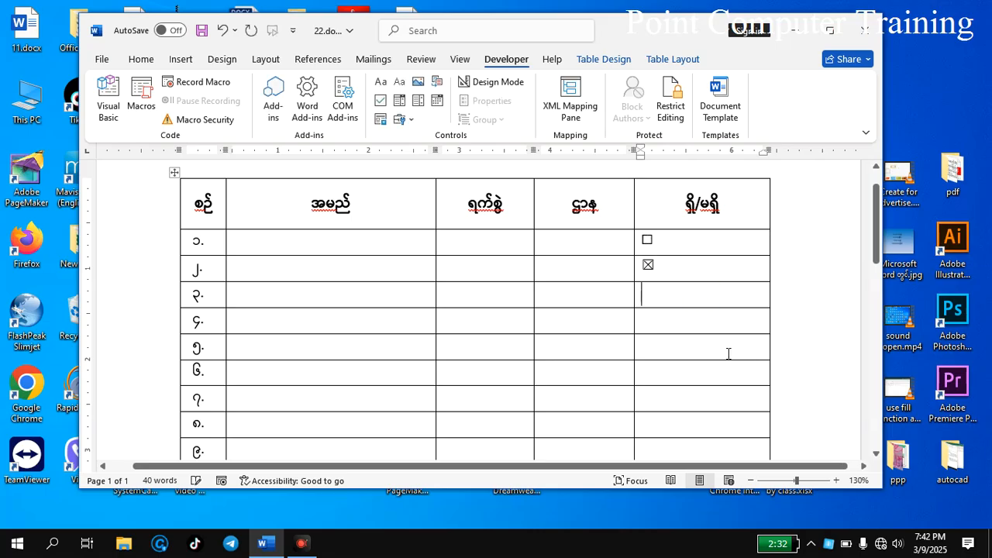
click(648, 264)
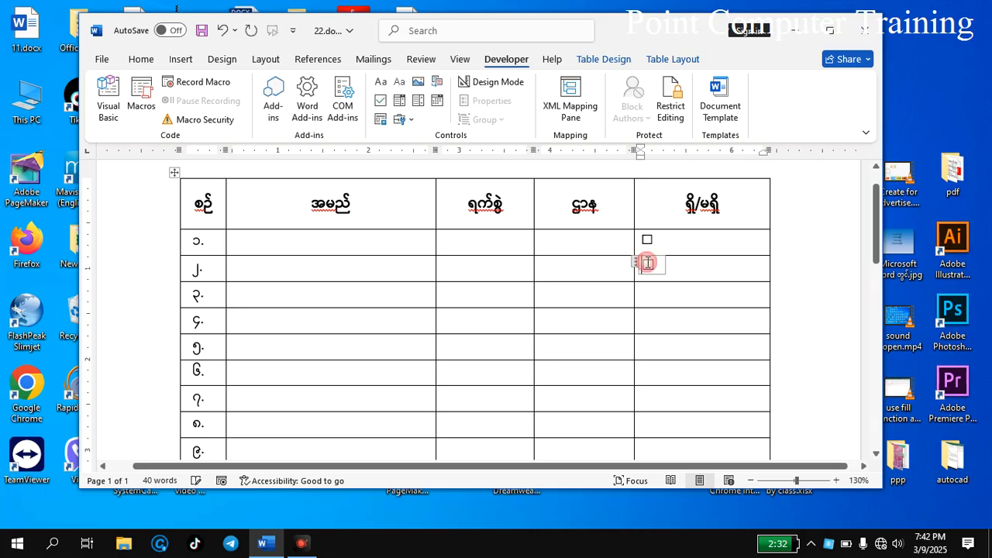
click(695, 297)
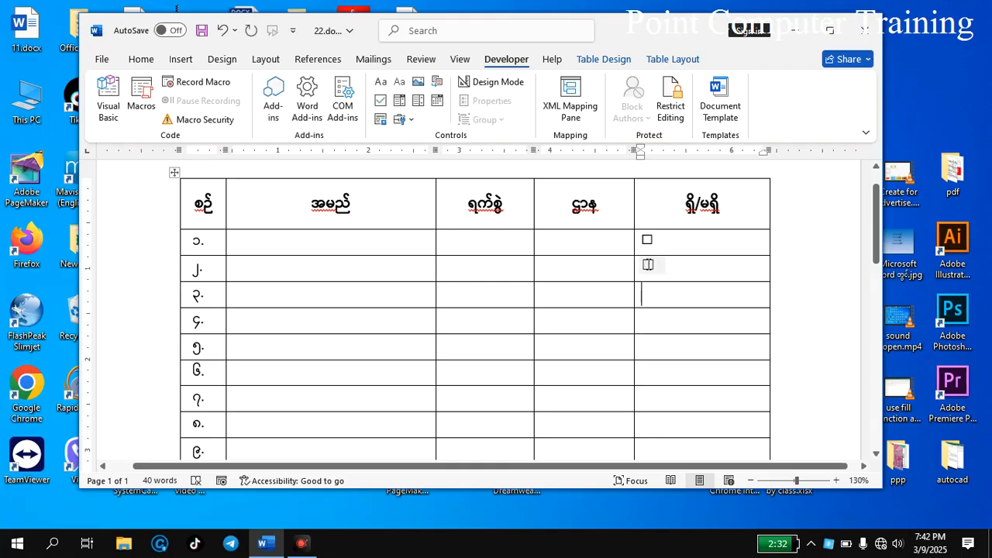
click(648, 265)
click(698, 298)
click(648, 265)
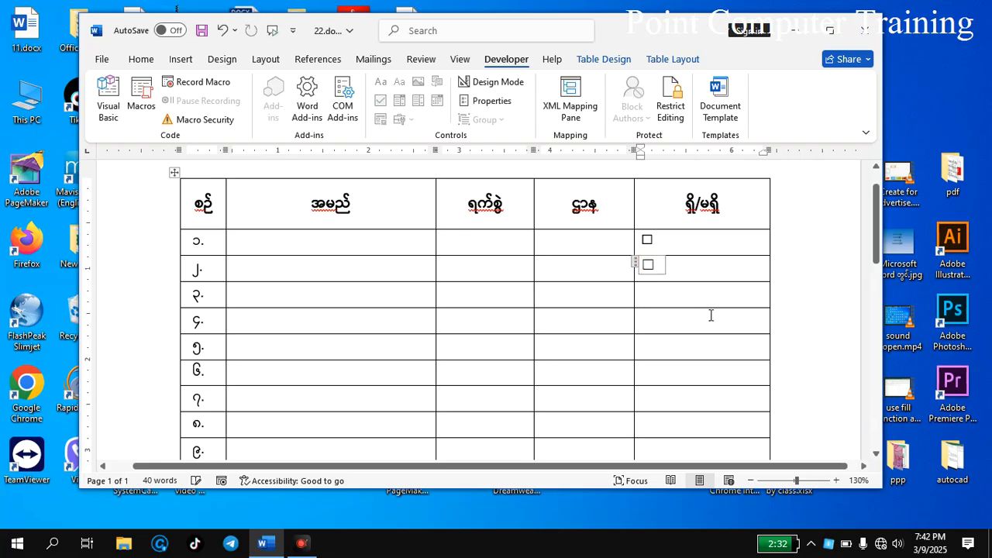
click(710, 302)
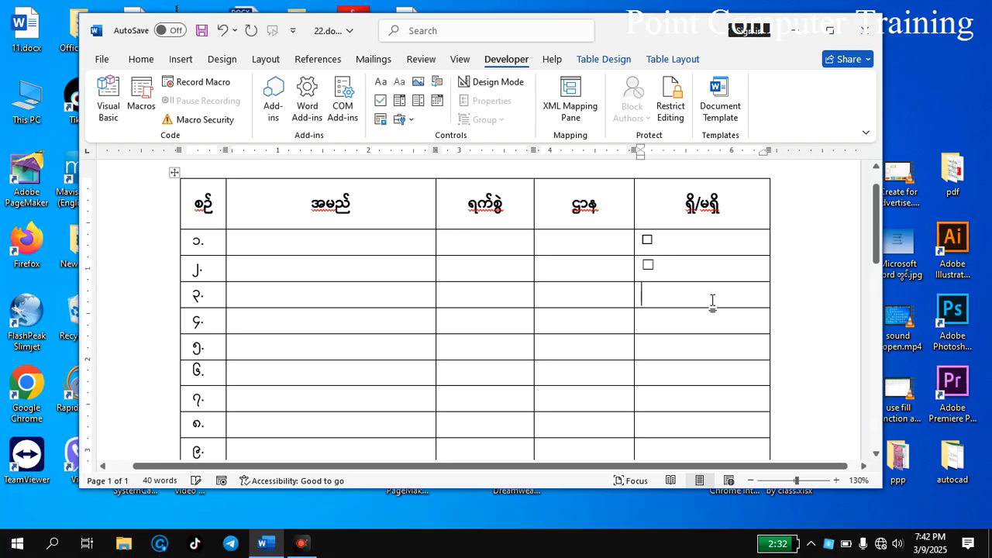
- Tick the check box in numbered row 2 and copy the whole control
click(649, 264)
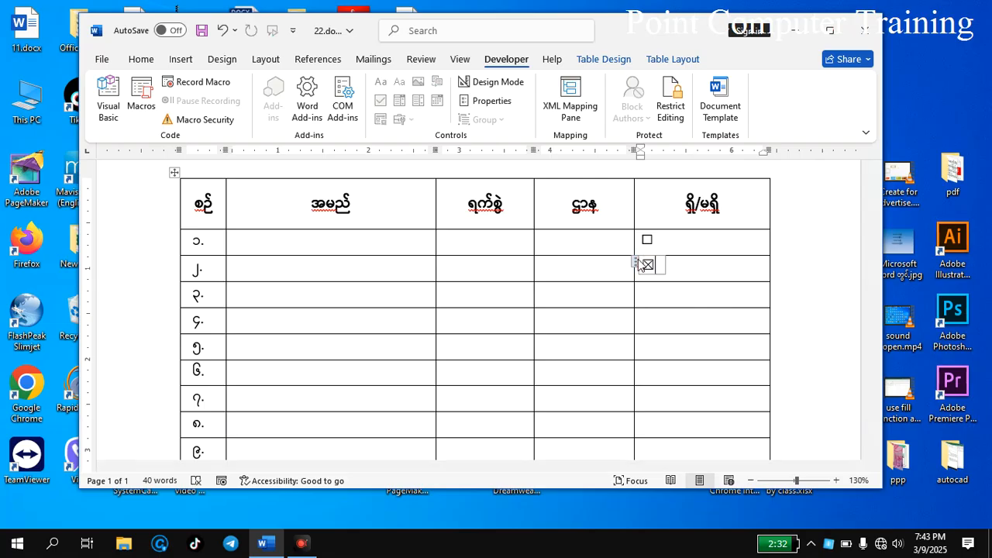
click(634, 263)
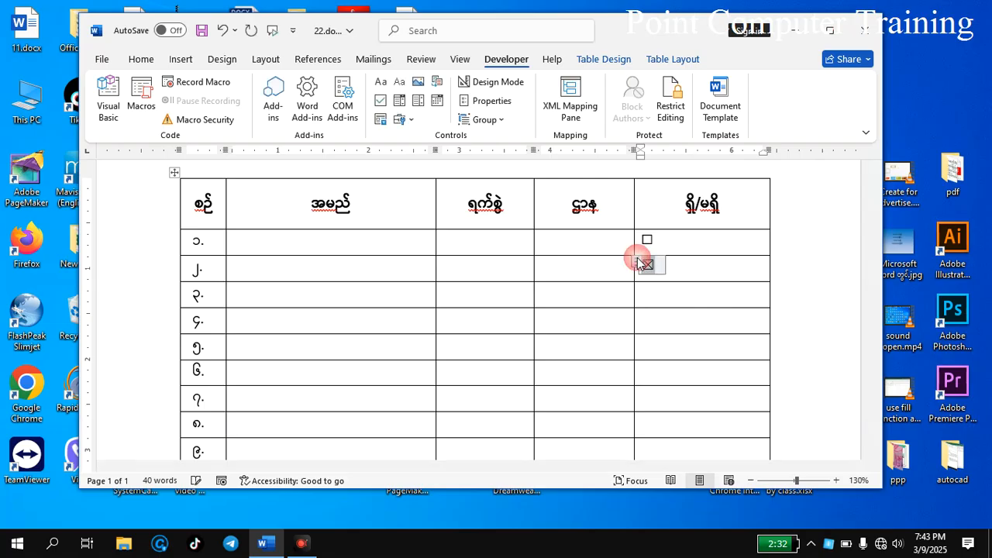
click(140, 60)
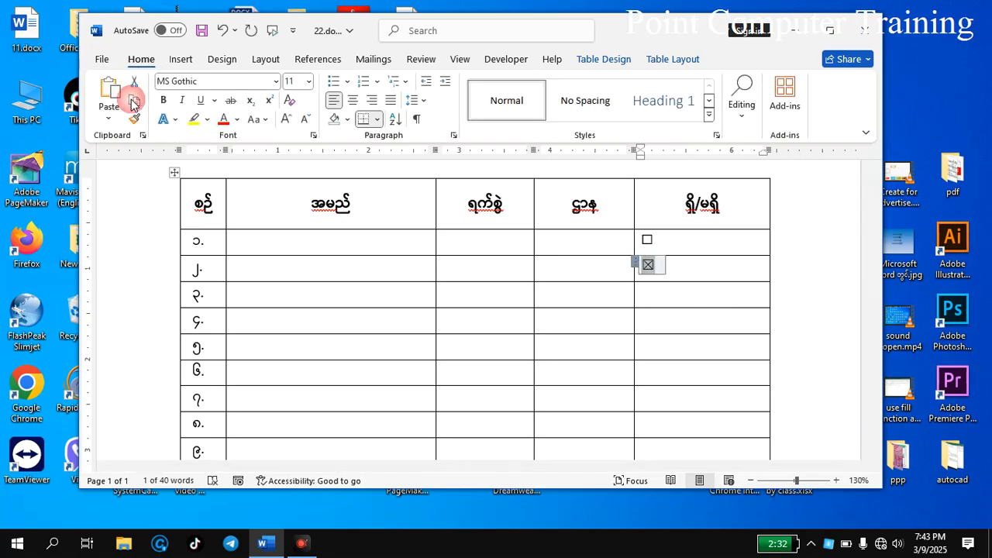
- Paste the copied check box into the last-column cells of numbered rows 3 and 4, keeping only one per cell
click(662, 295)
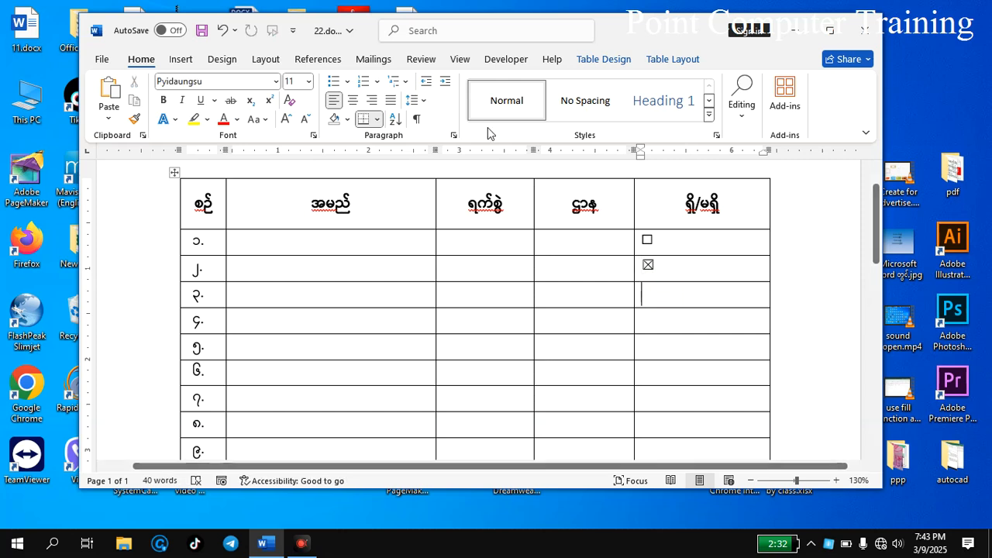
click(109, 93)
click(680, 325)
double_click(110, 93)
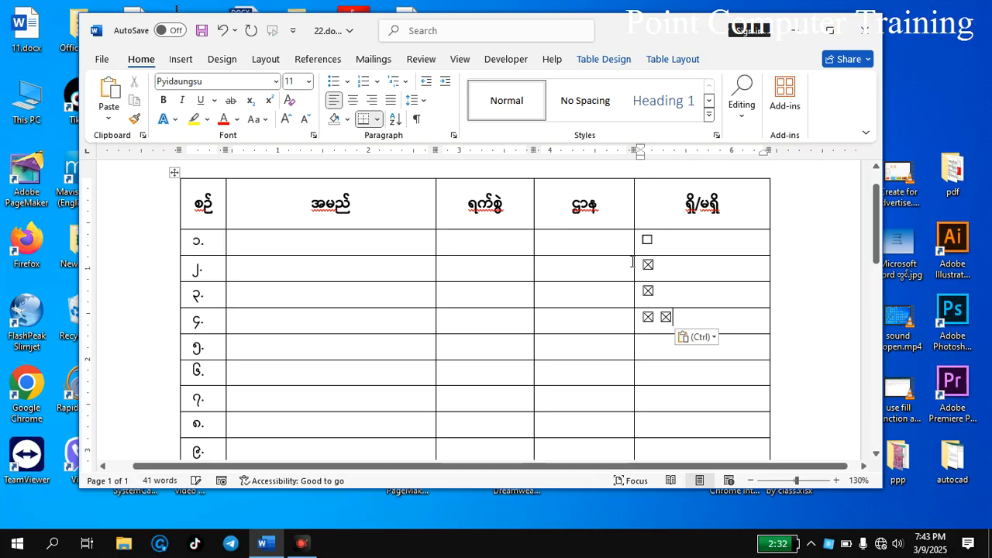
key(shift+Left)
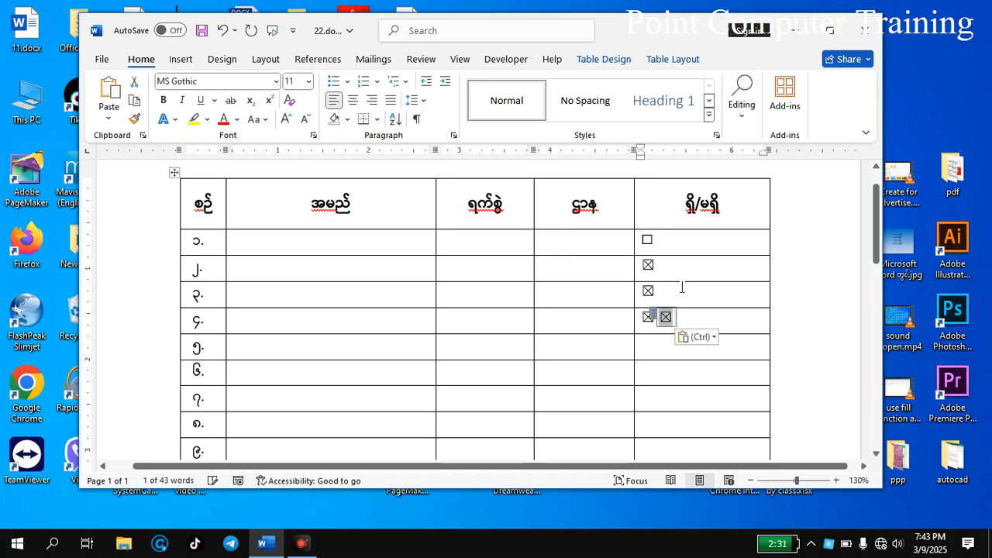
key(Delete)
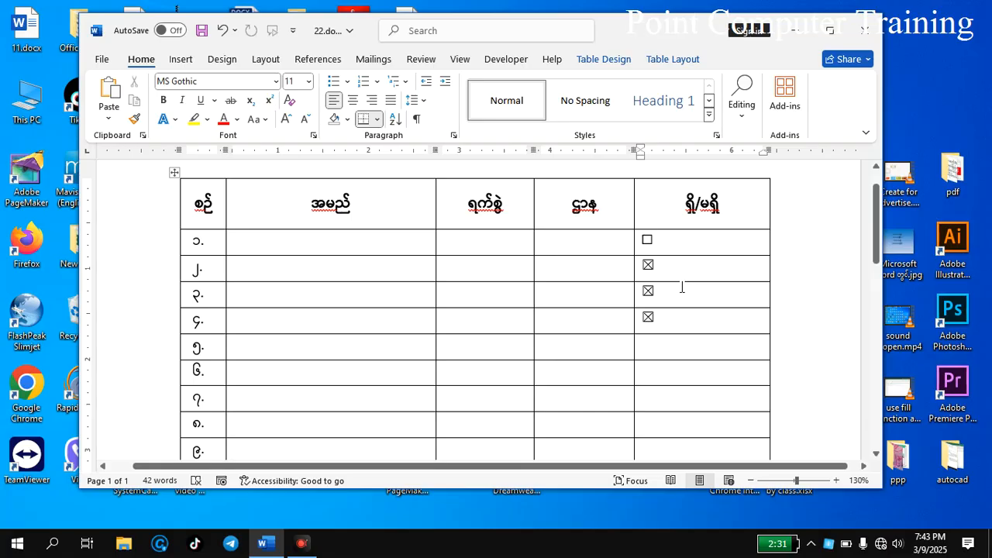
- Paste the copied check box into the last-column cells of numbered rows 5 and 6
key(Down)
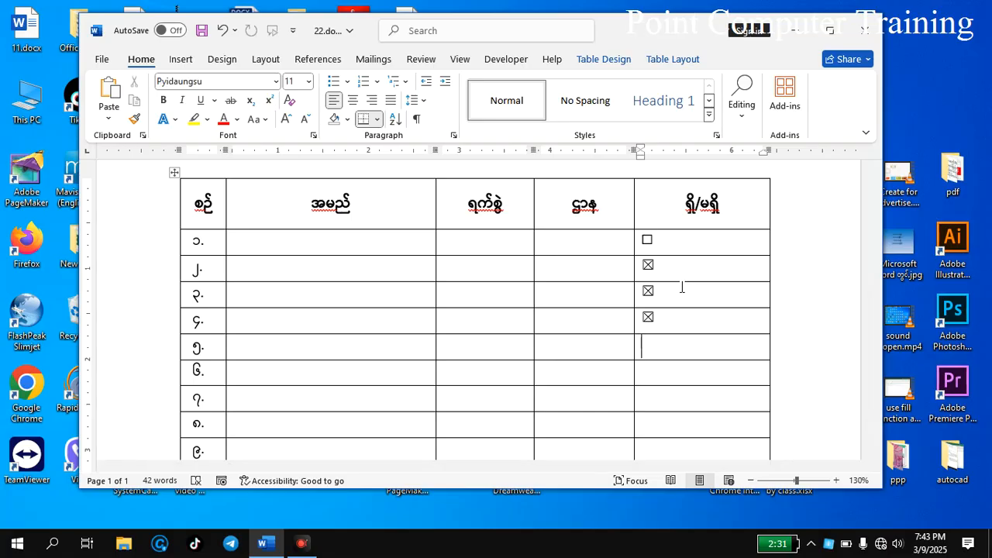
key(ctrl+v)
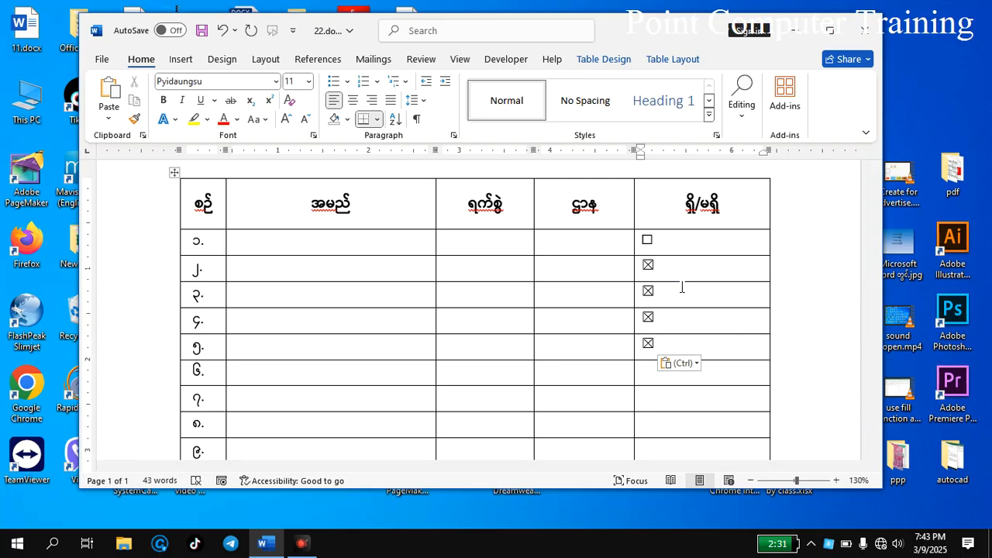
key(ctrl+v)
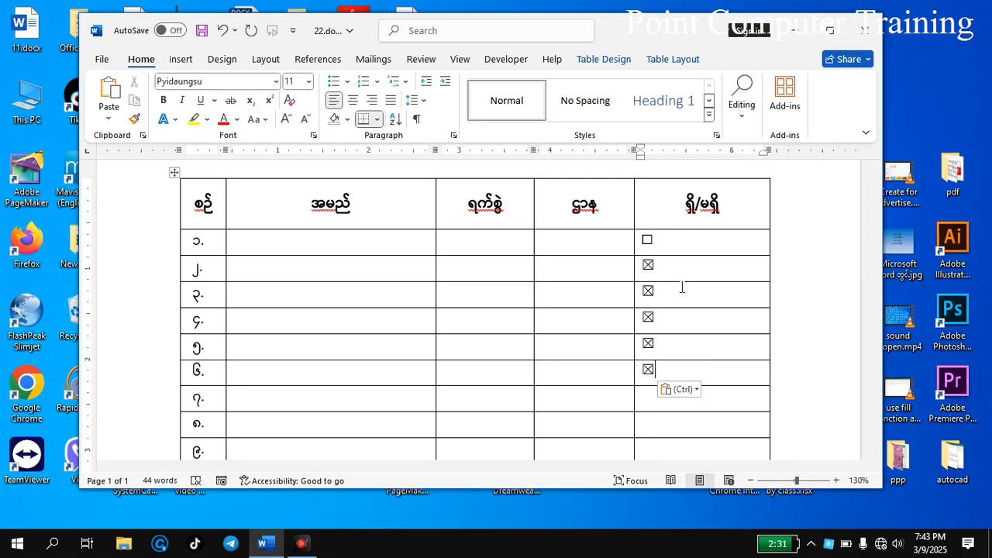
- Untick and tick the check box in numbered row 2 again to test how it toggles
click(651, 268)
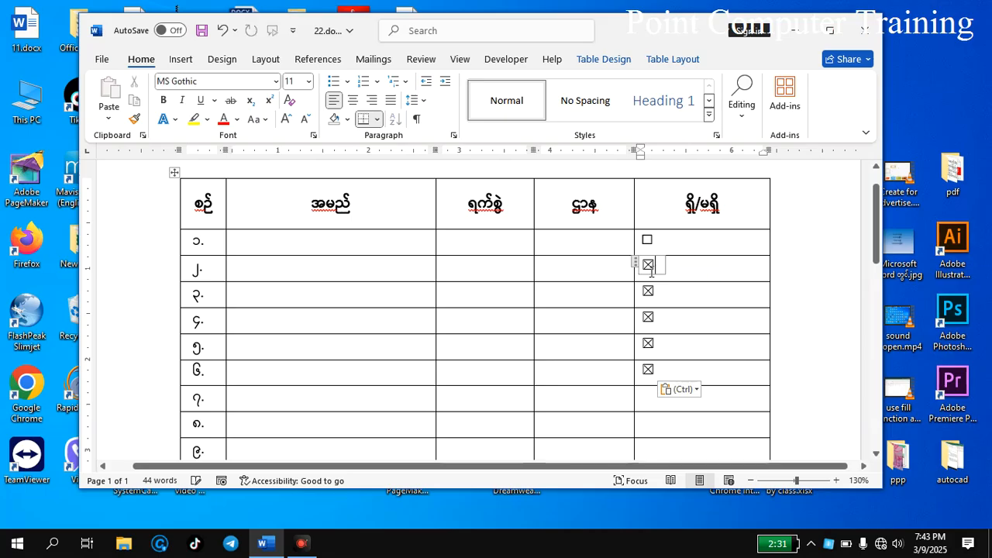
click(650, 265)
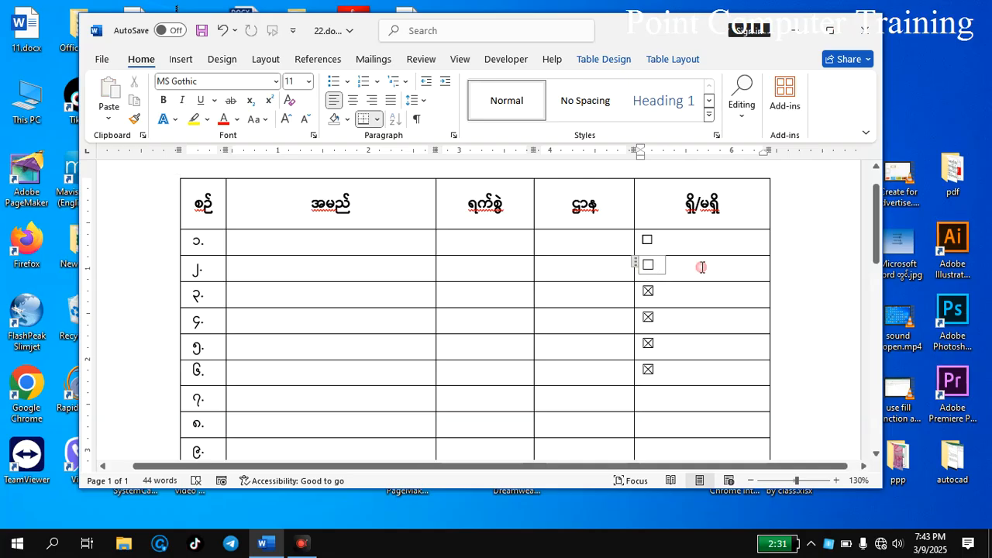
click(702, 291)
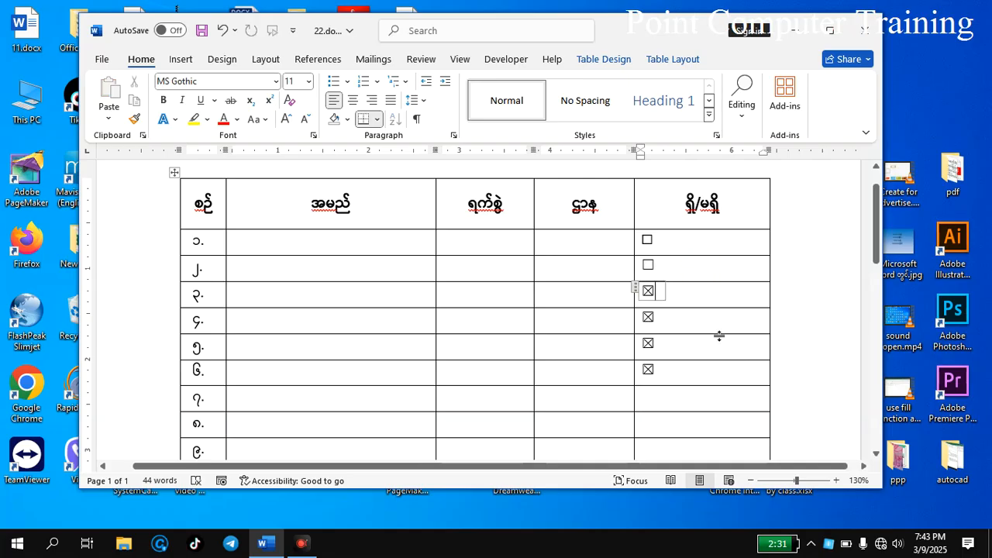
click(648, 266)
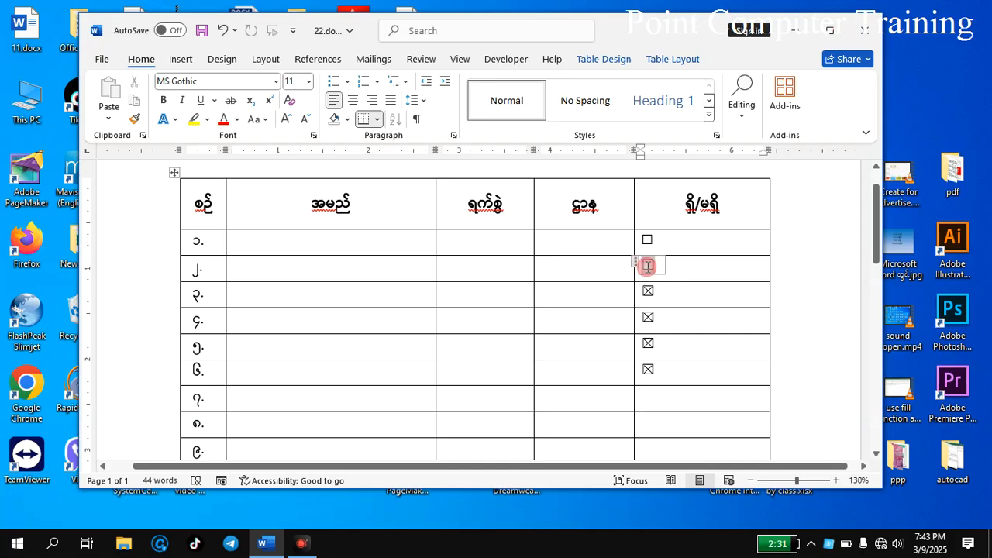
click(657, 272)
click(646, 264)
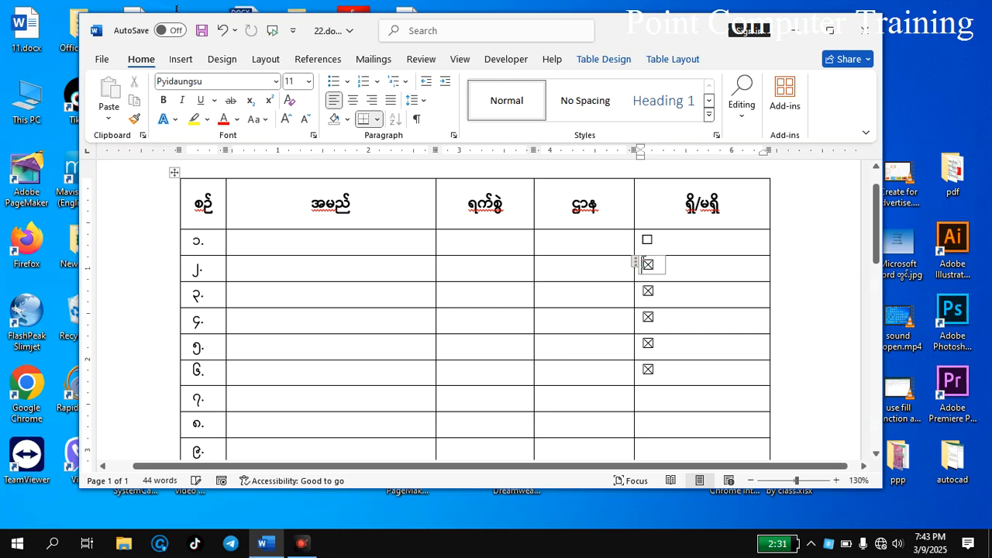
- Change the checked symbol of the check box in numbered row 2 to the Wingdings box containing a tick
click(635, 263)
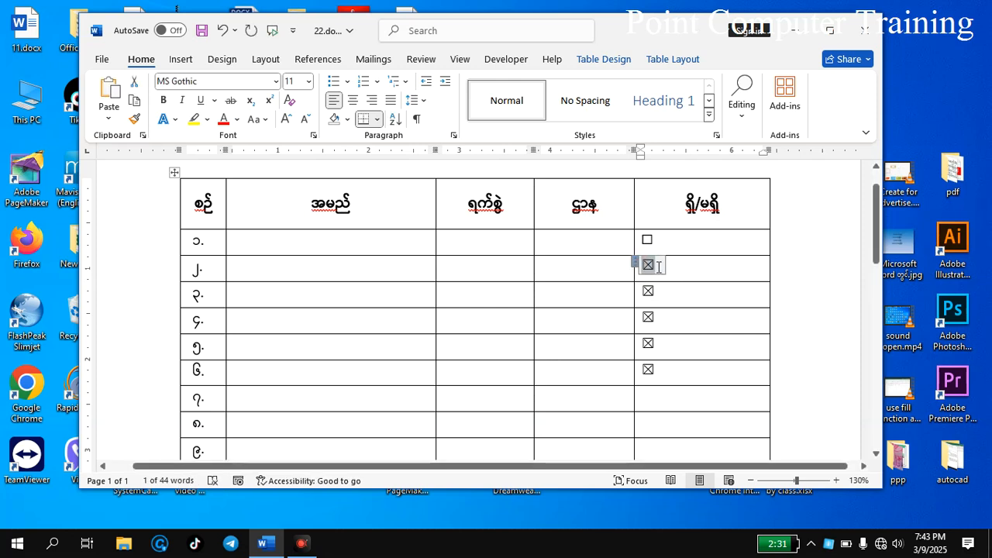
click(649, 265)
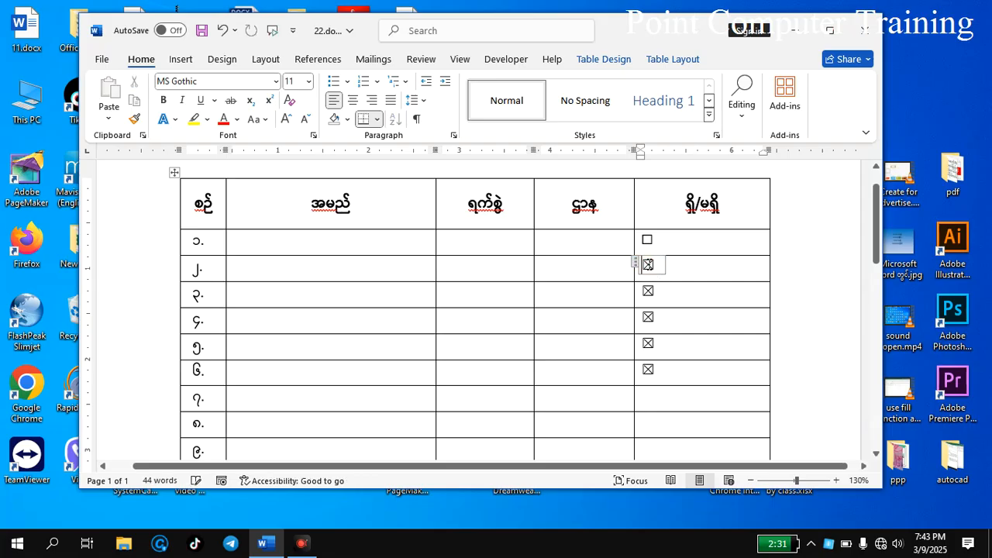
click(508, 59)
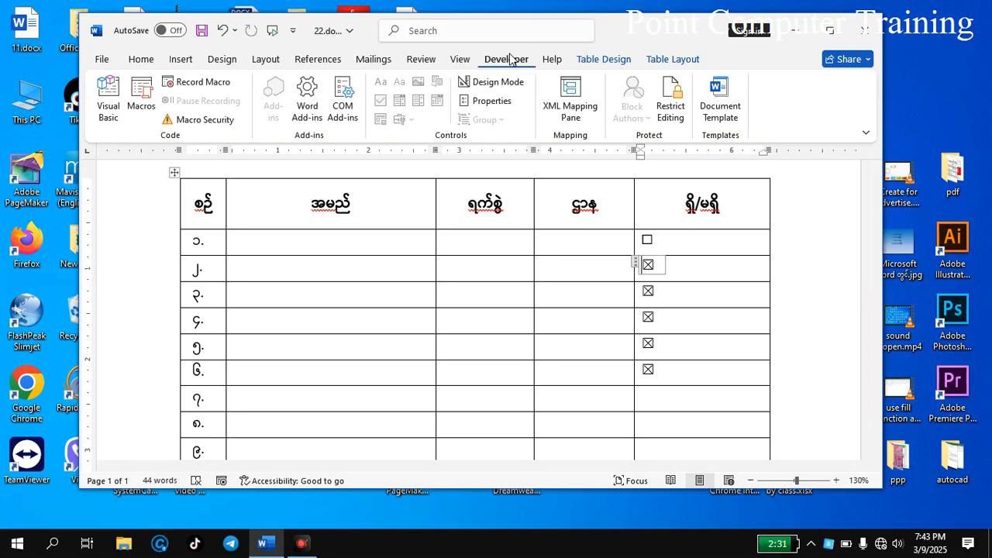
click(478, 103)
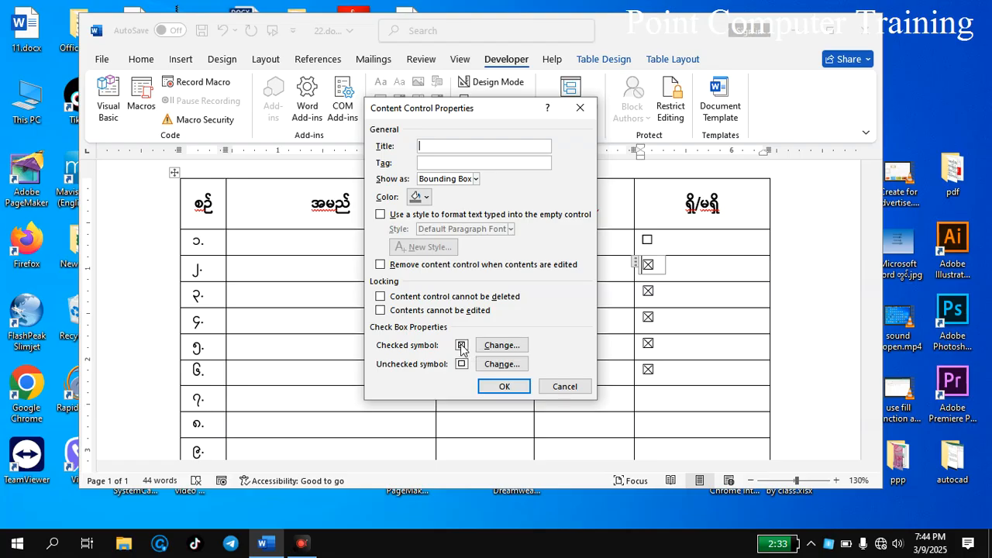
click(500, 345)
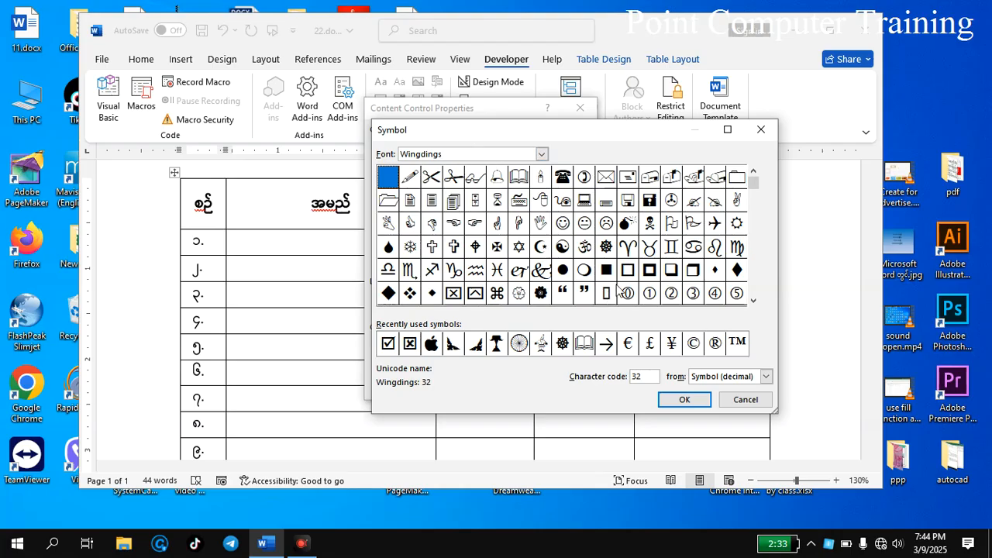
click(752, 301)
click(752, 301)
scroll(751, 302, down, 2)
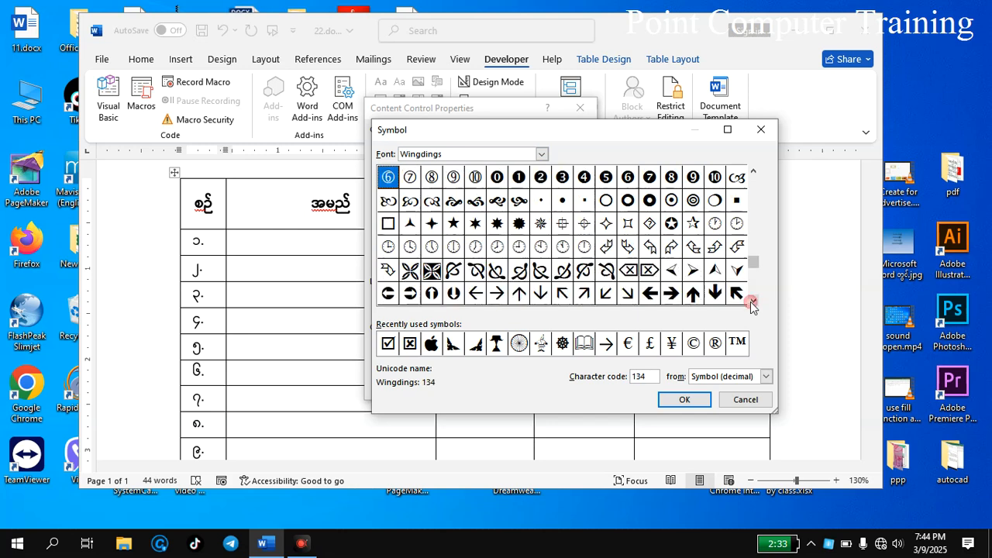
double_click(410, 293)
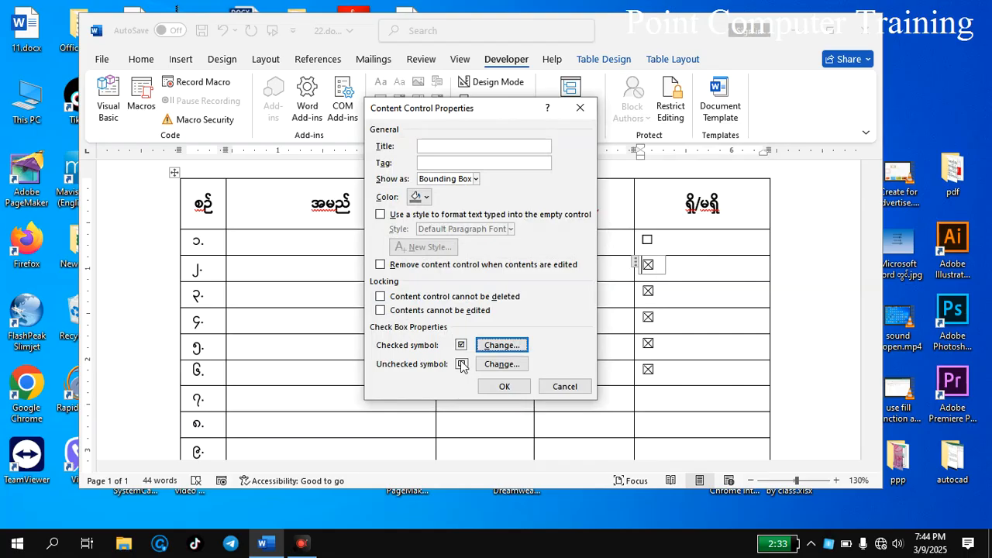
- Change the same check box's unchecked symbol to the Wingdings box containing a cross and apply the content control properties
click(511, 365)
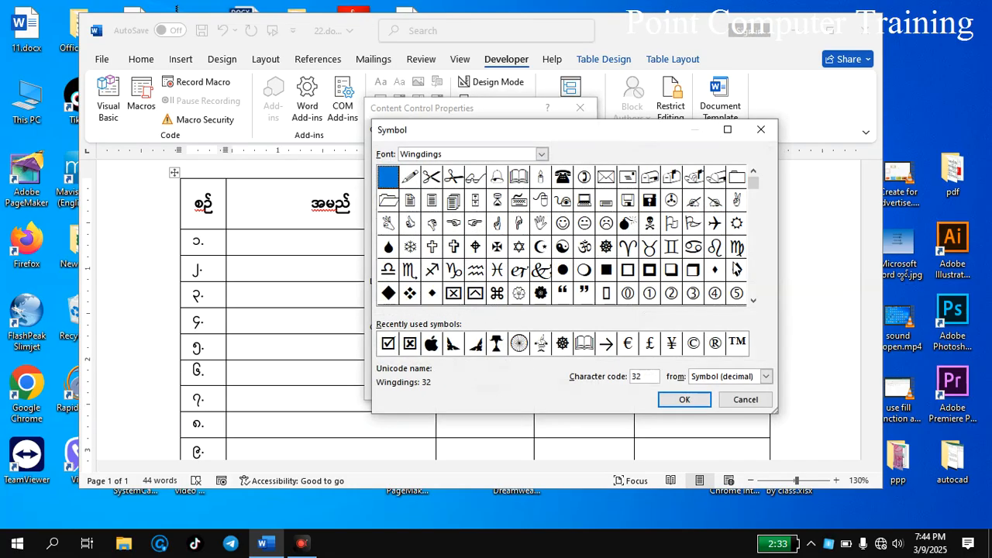
scroll(752, 303, down, 3)
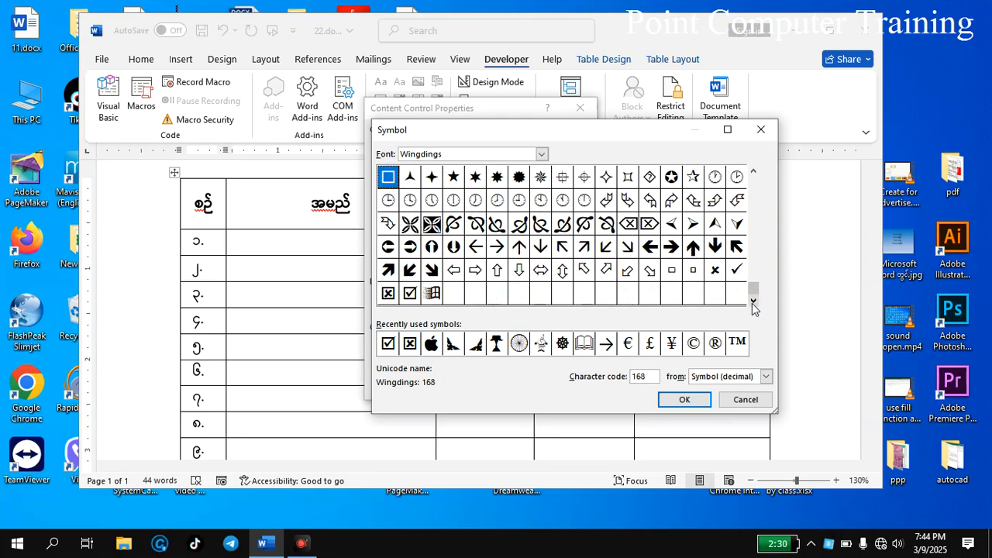
double_click(391, 293)
click(517, 386)
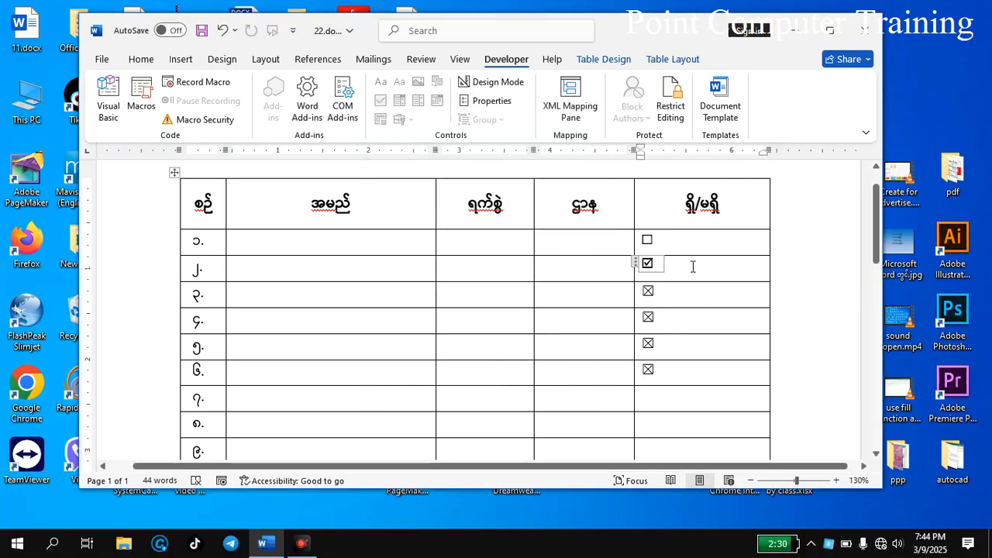
- Toggle the check box in numbered row 2 to the cross and back to the tick to test its new symbols
click(698, 299)
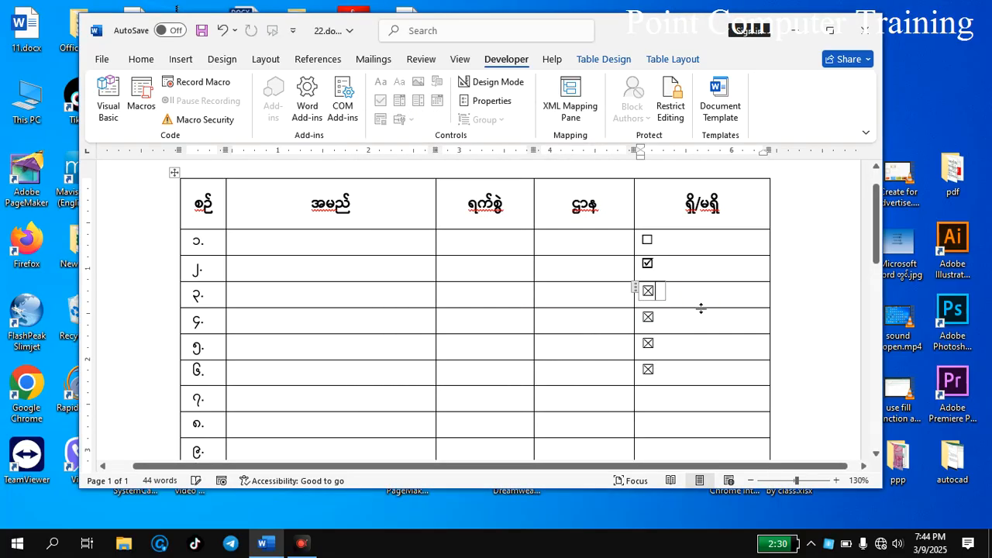
click(648, 264)
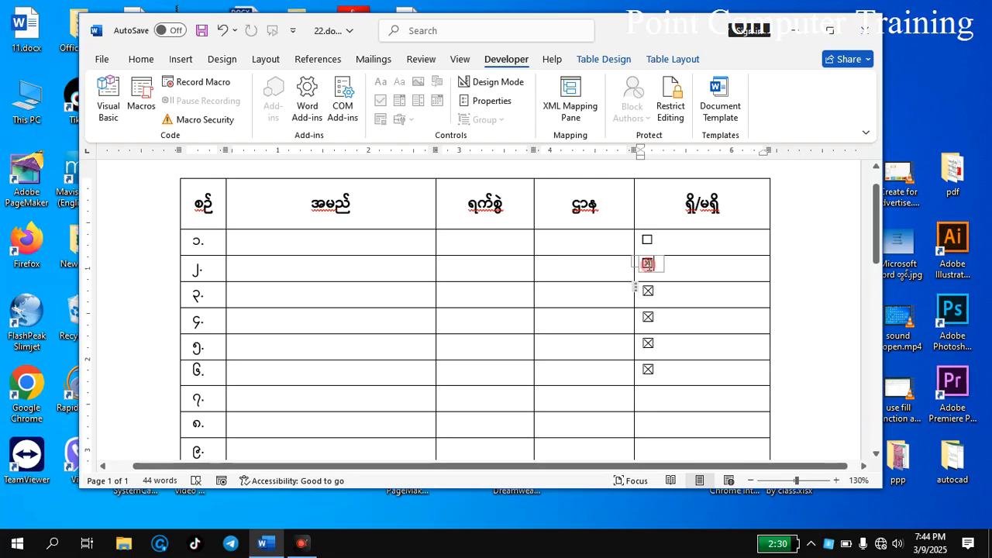
click(721, 302)
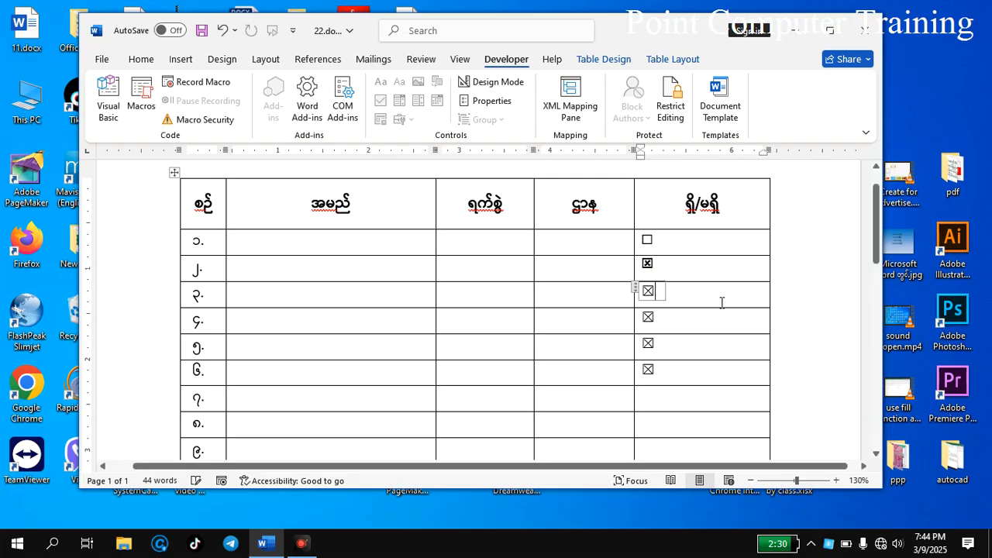
click(648, 264)
click(648, 263)
click(740, 269)
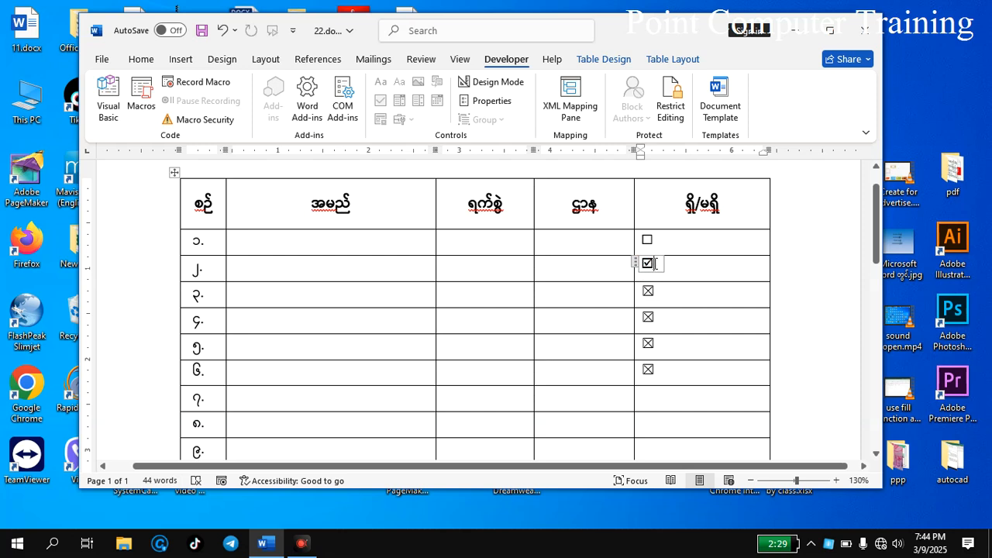
- Center the check boxes horizontally in the last-column cells of numbered rows 1 to 6
drag(643, 230, 662, 369)
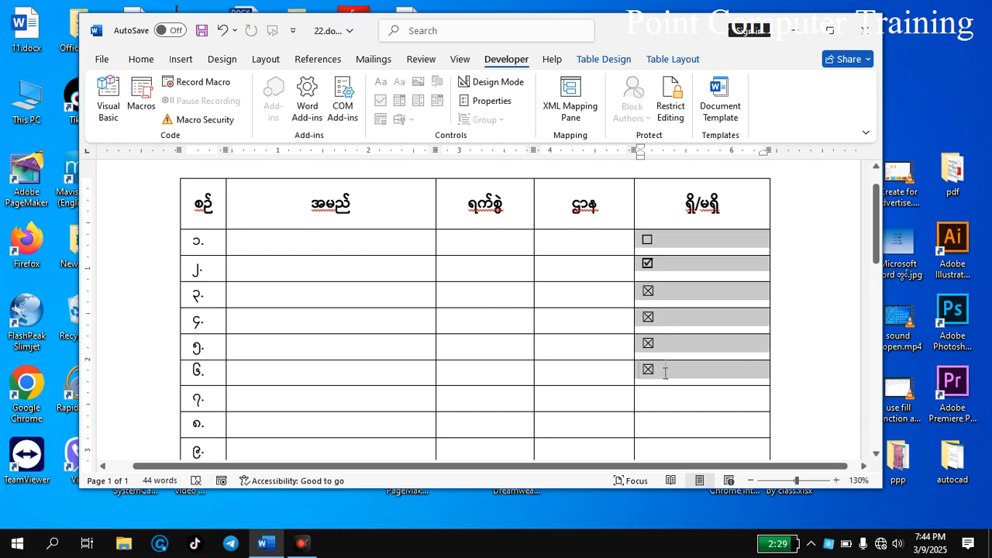
click(140, 60)
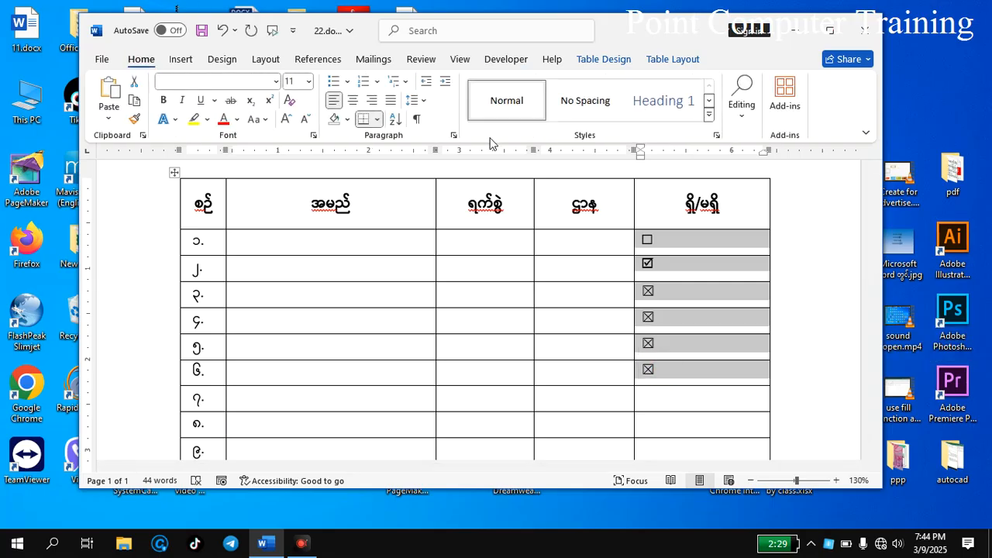
click(351, 100)
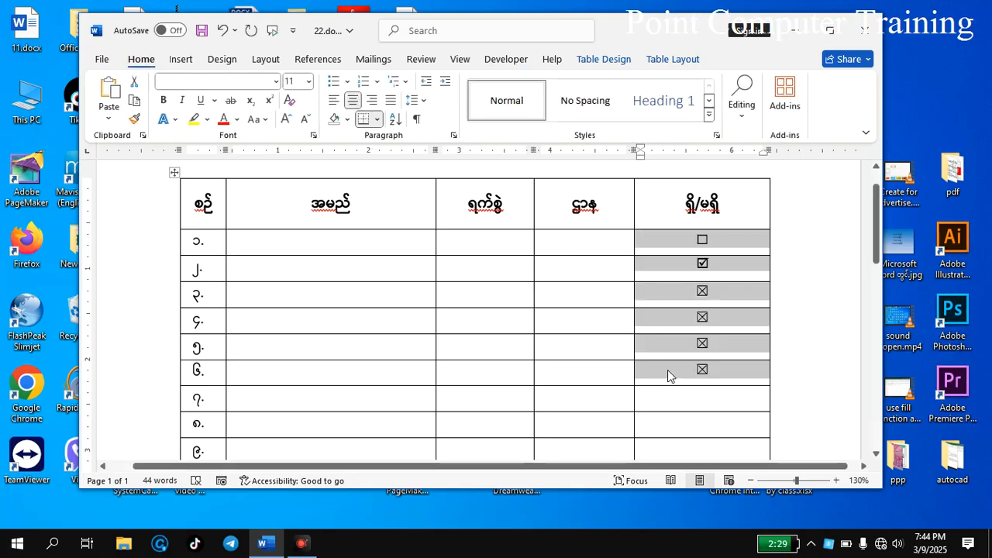
click(687, 401)
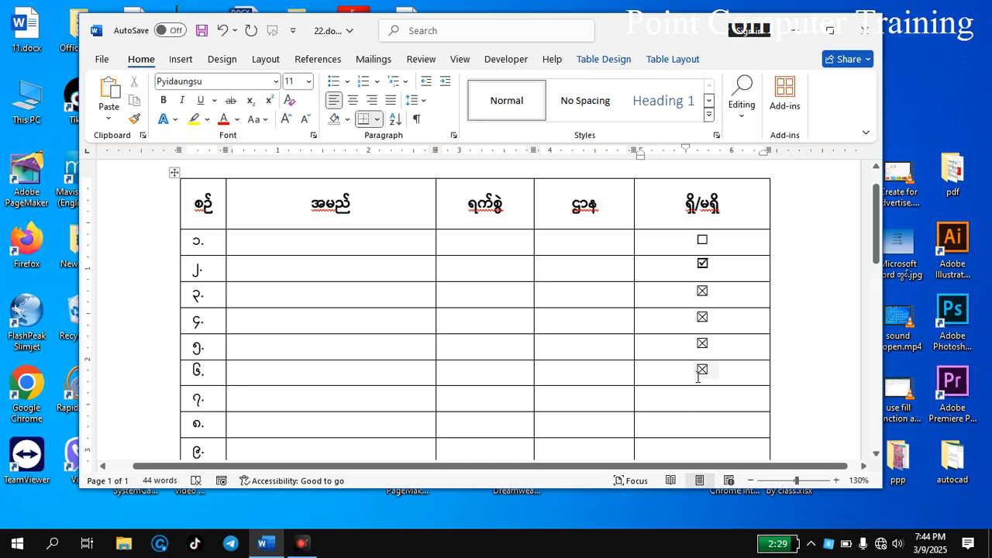
scroll(705, 353, down, 10)
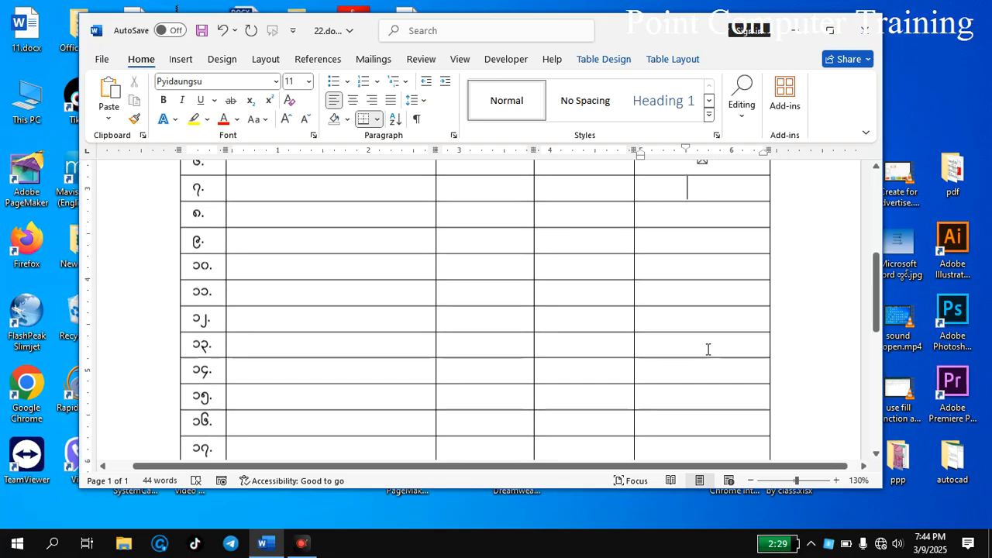
scroll(707, 346, up, 10)
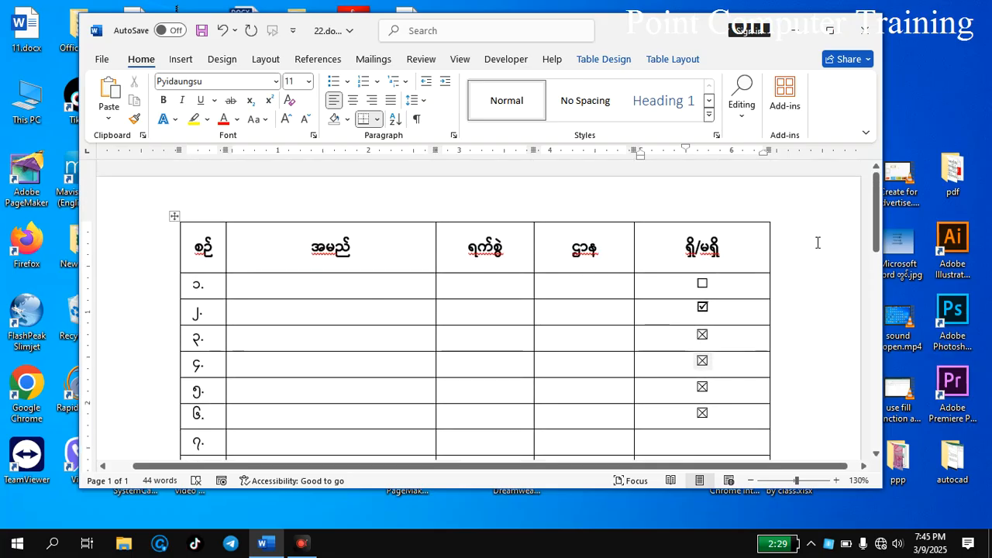
- Create a new blank document and enter five separate lines: Aa, Bb, Cc, Dd and ee
click(102, 60)
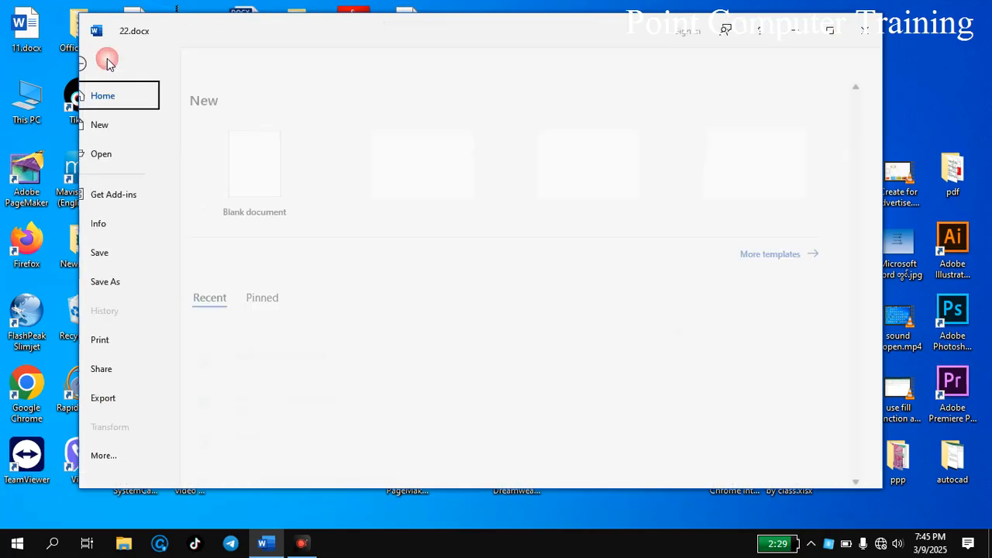
click(256, 170)
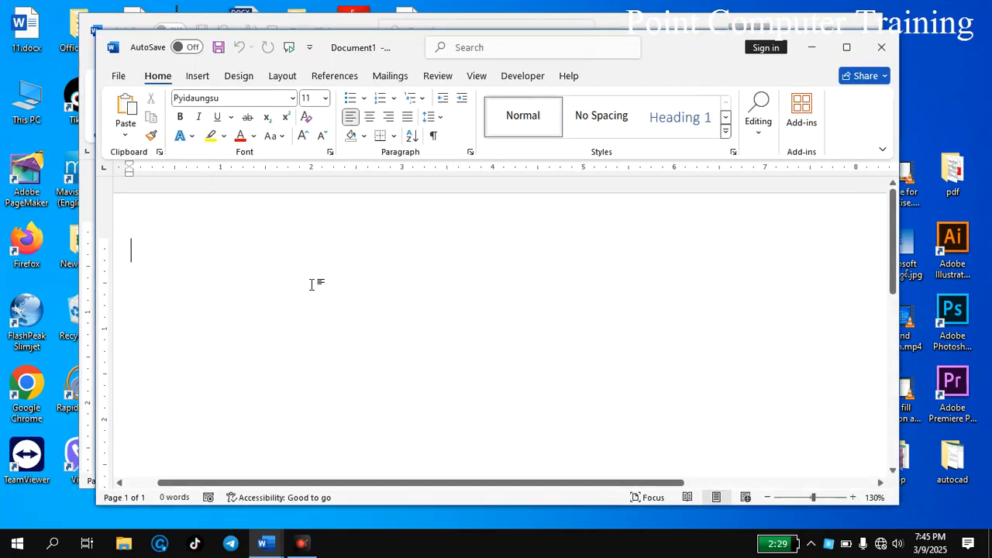
text(aa)
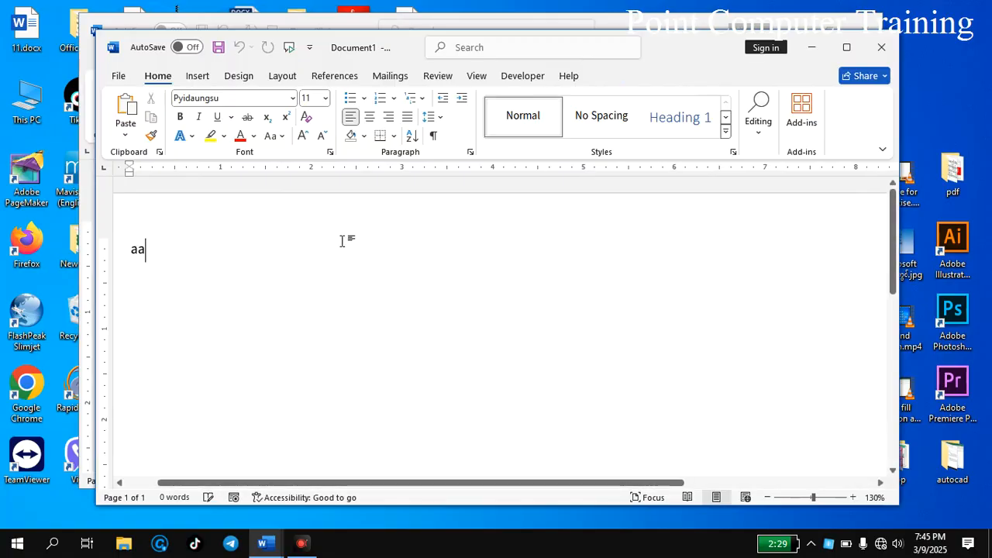
key(Return)
text(bb)
key(Return)
text(cc)
key(Return)
text(dd)
key(Return)
text(ee)
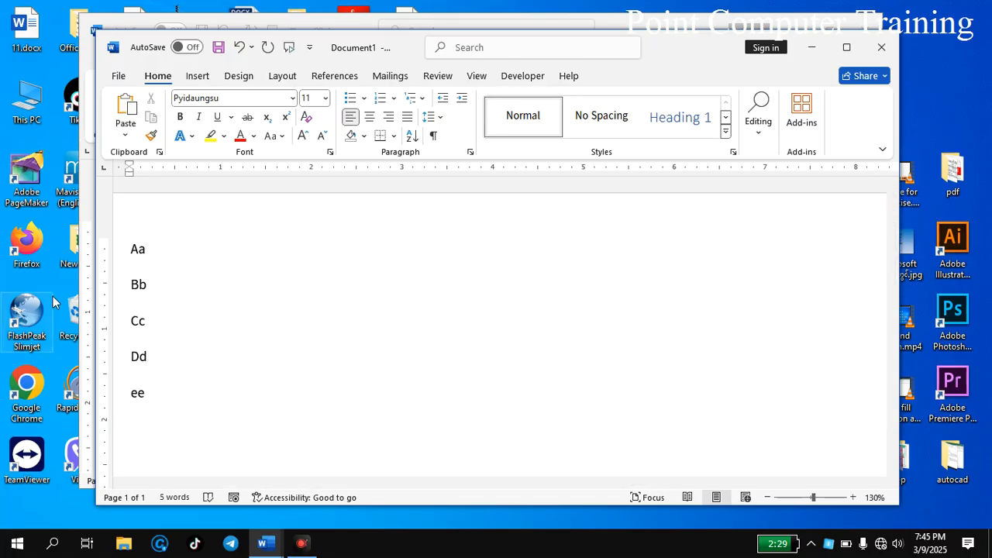
- Start defining a new symbol bullet for all five lines, with Wingdings as the symbol font
drag(130, 249, 151, 387)
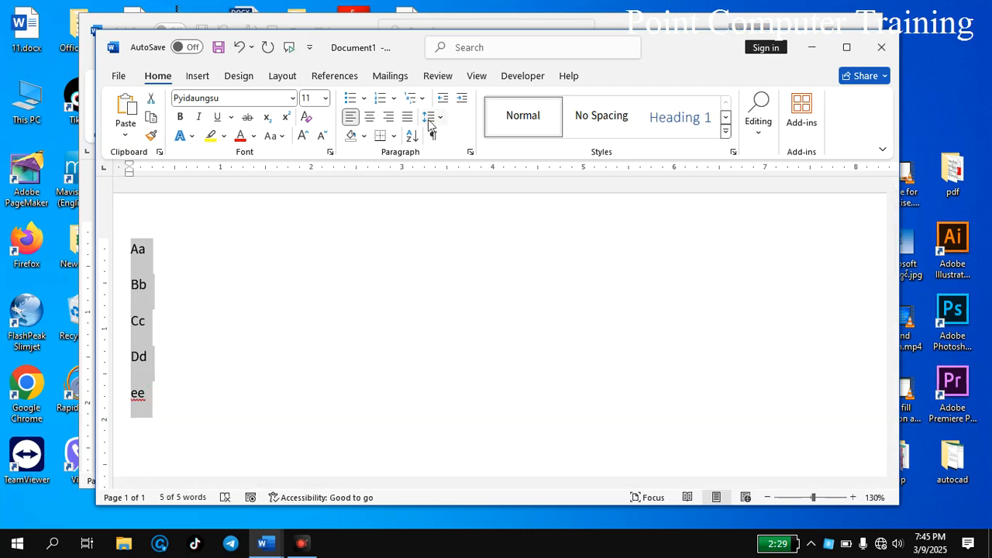
click(365, 98)
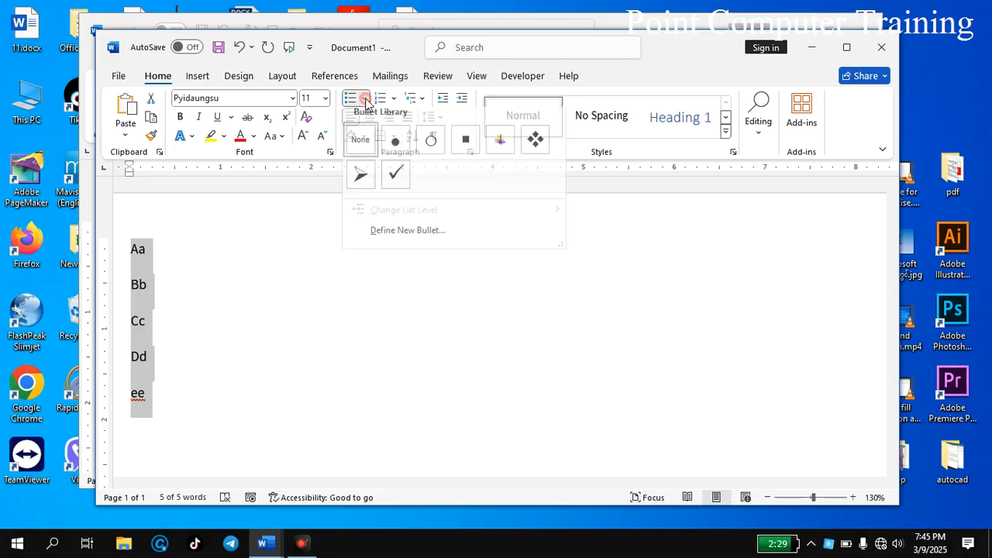
click(419, 237)
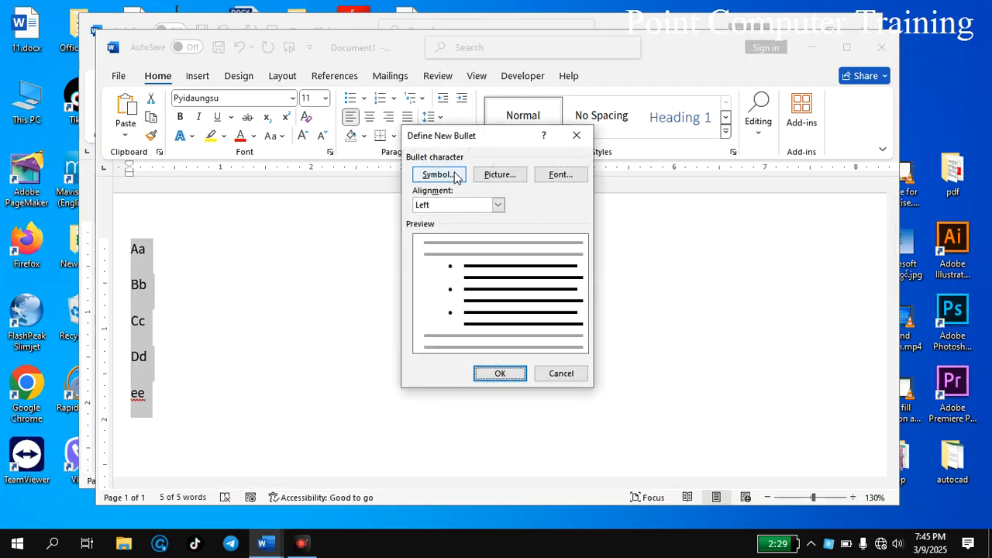
click(456, 177)
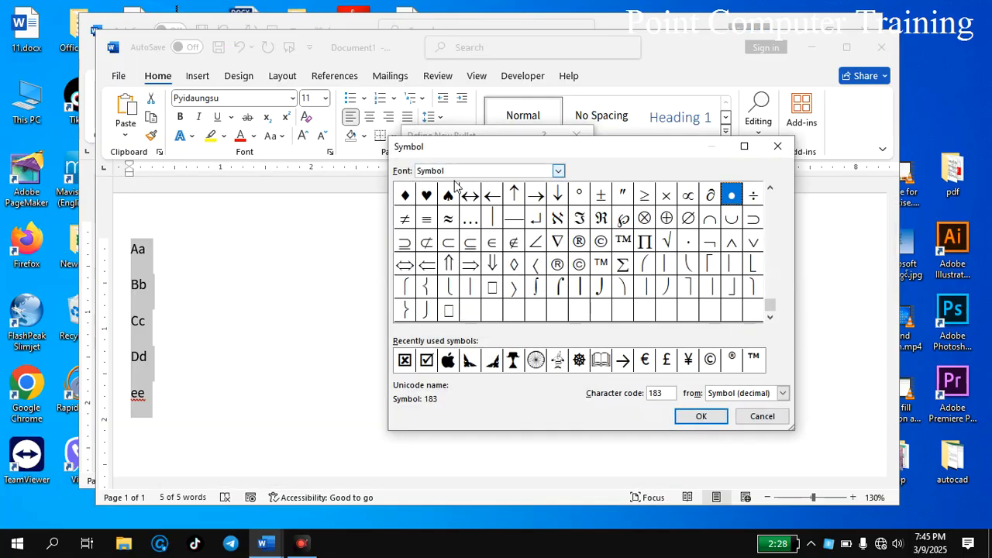
click(559, 171)
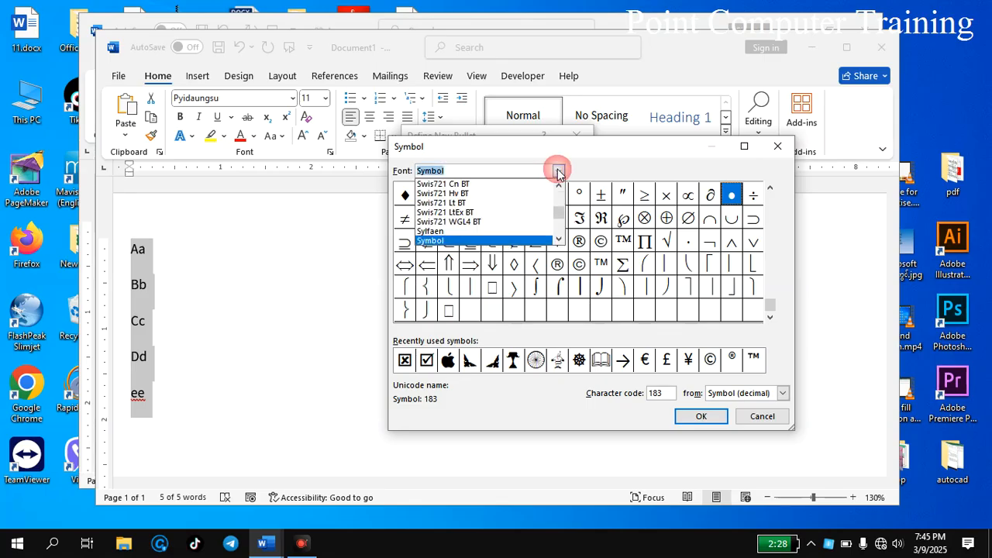
text(wing)
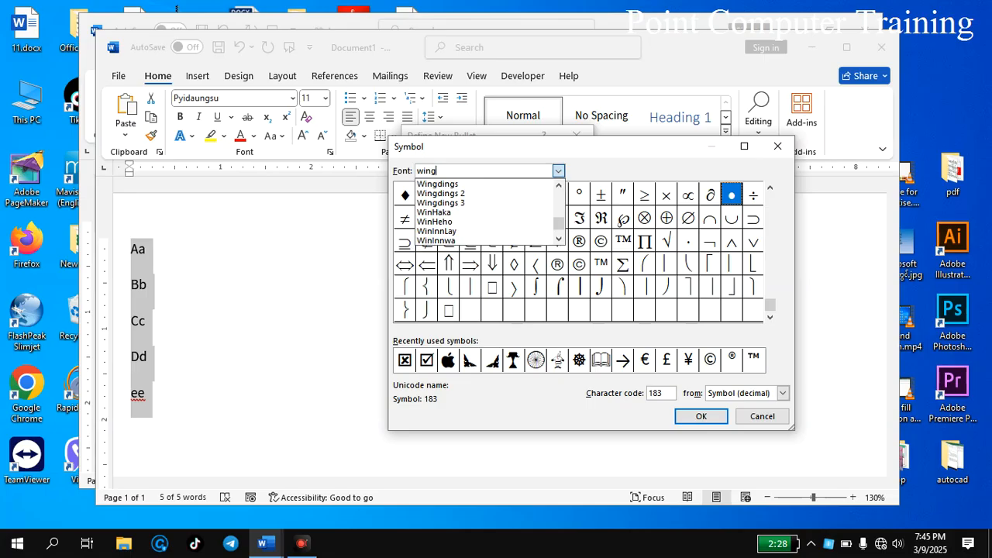
click(439, 185)
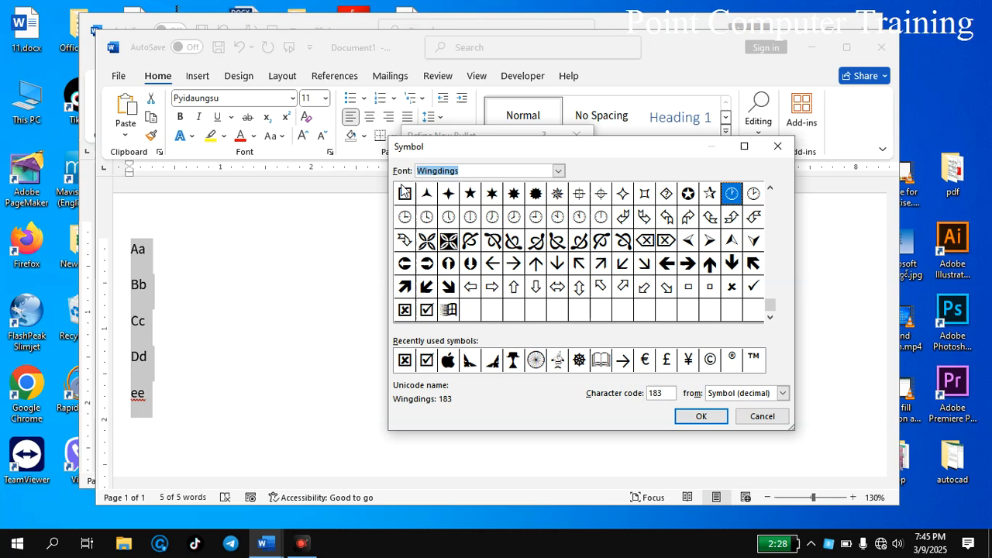
- Browse the Wingdings symbol set for an empty square that can serve as a check box bullet
click(401, 198)
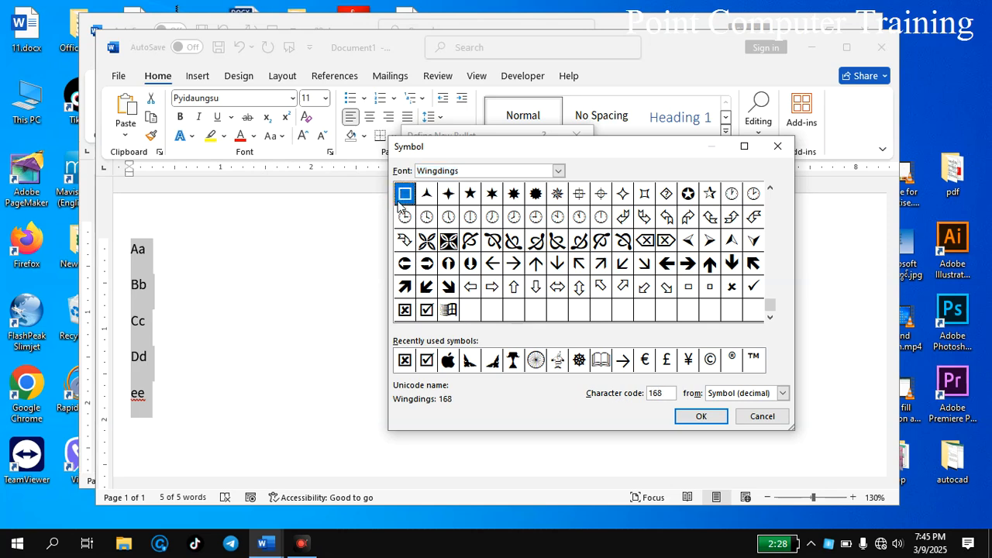
click(770, 188)
click(771, 187)
click(770, 187)
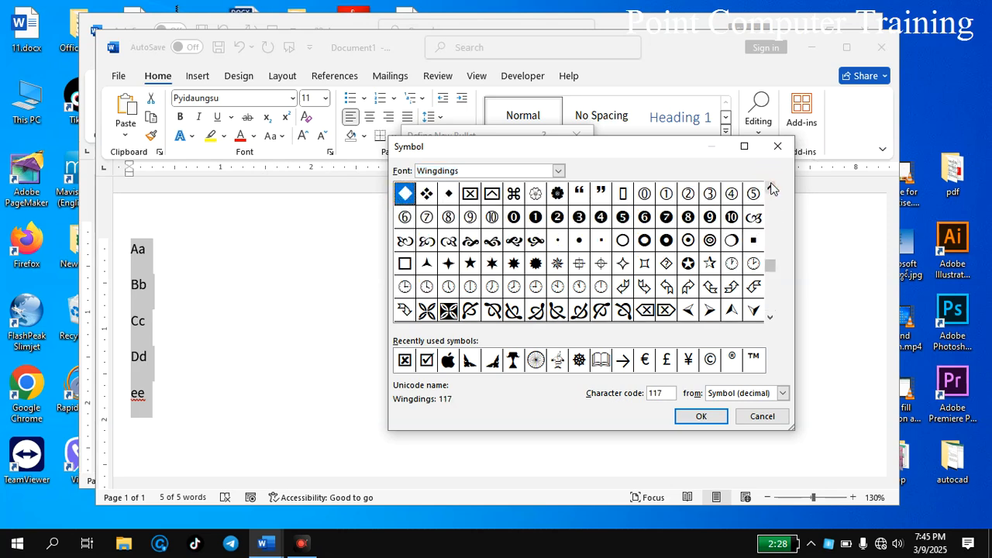
click(771, 187)
click(771, 187)
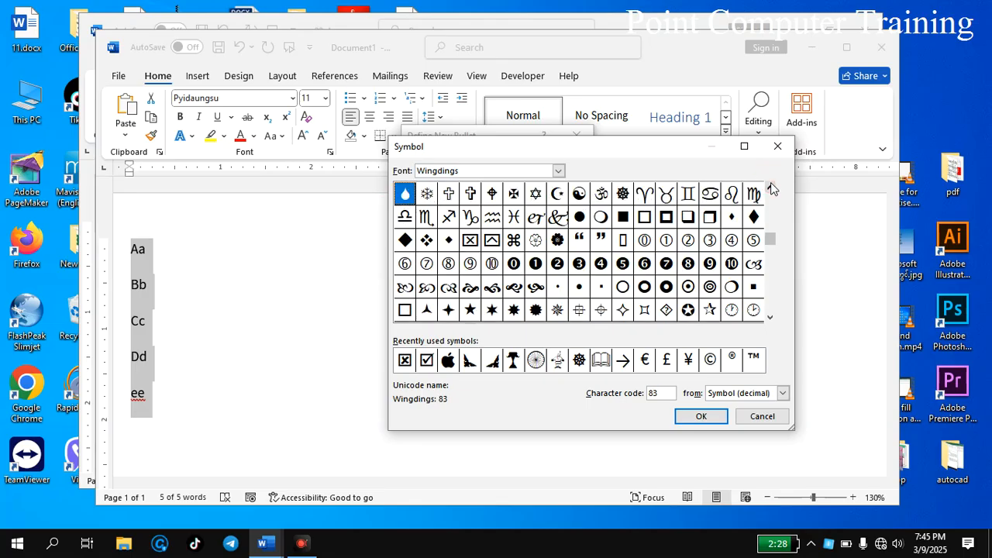
click(771, 188)
click(771, 188)
click(770, 187)
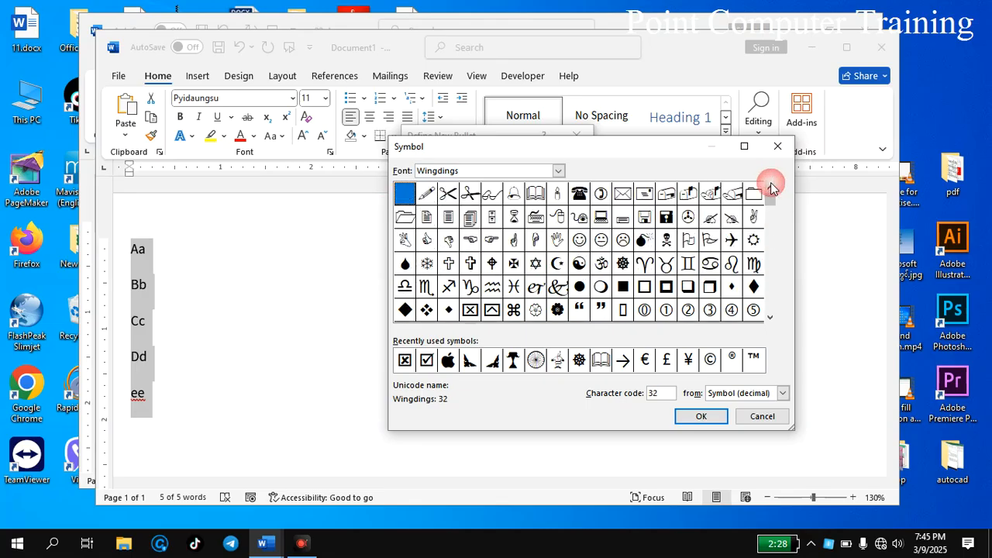
click(770, 318)
click(770, 318)
click(770, 318)
click(770, 318)
click(771, 318)
click(770, 317)
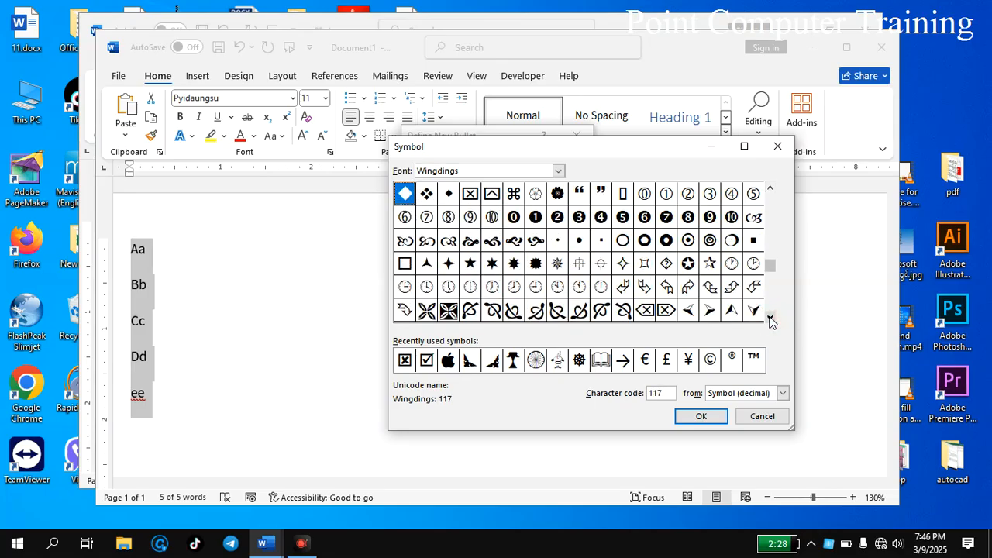
- Apply the empty square symbol, Wingdings character code 168, as the bullet for all five lines
click(404, 240)
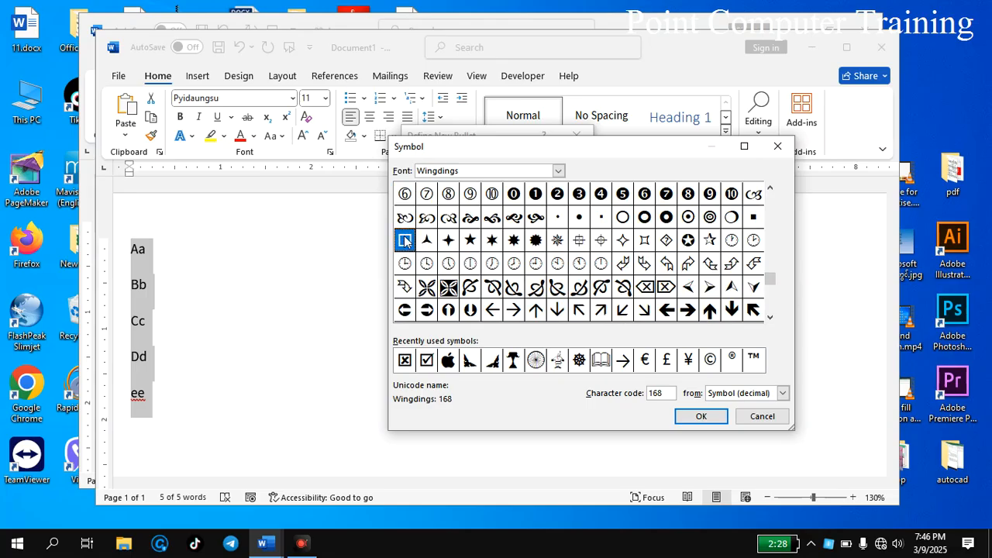
click(770, 318)
click(770, 318)
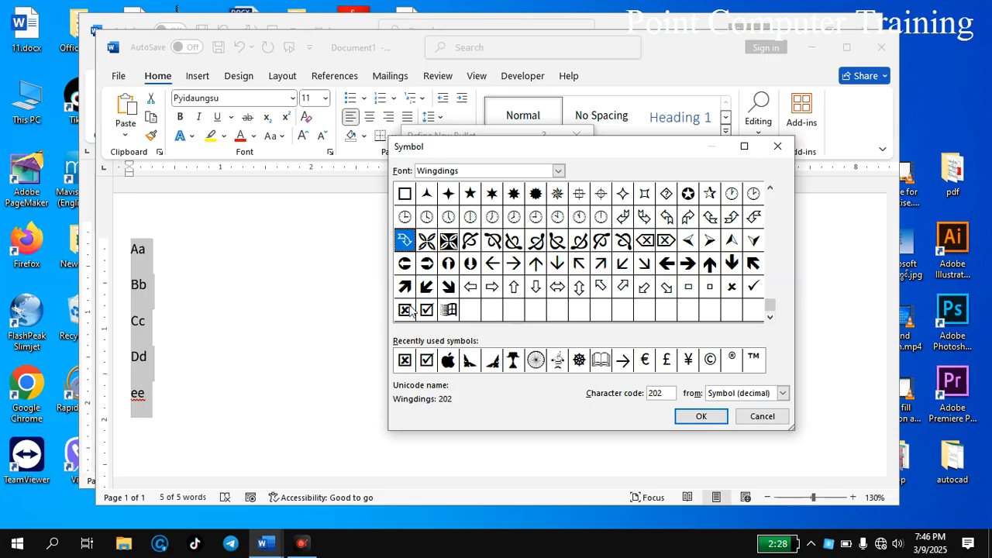
click(690, 287)
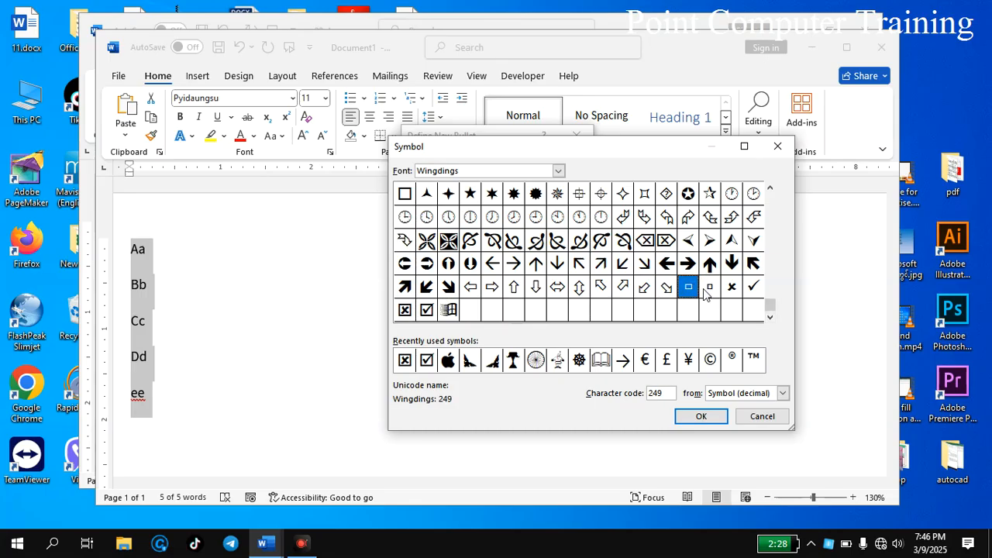
click(406, 195)
click(701, 416)
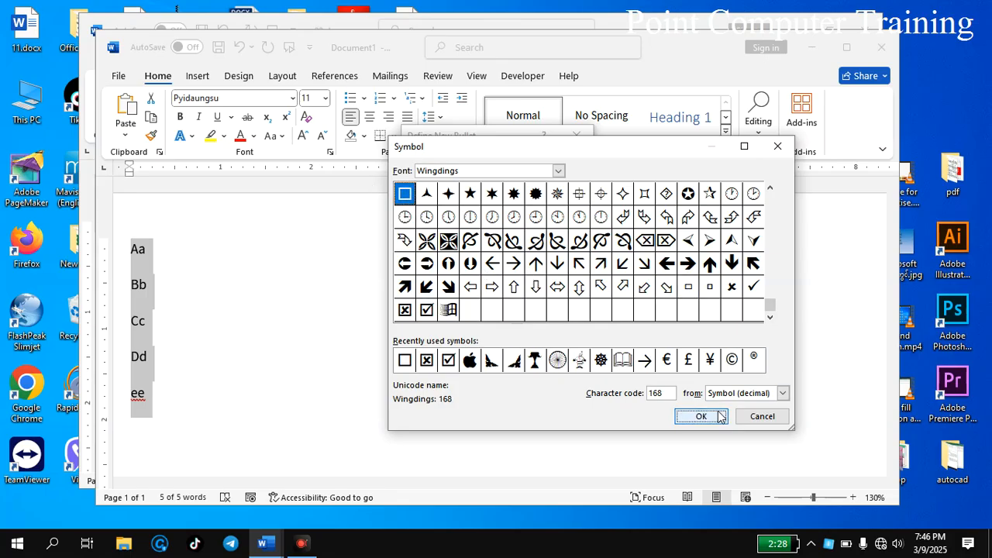
click(505, 373)
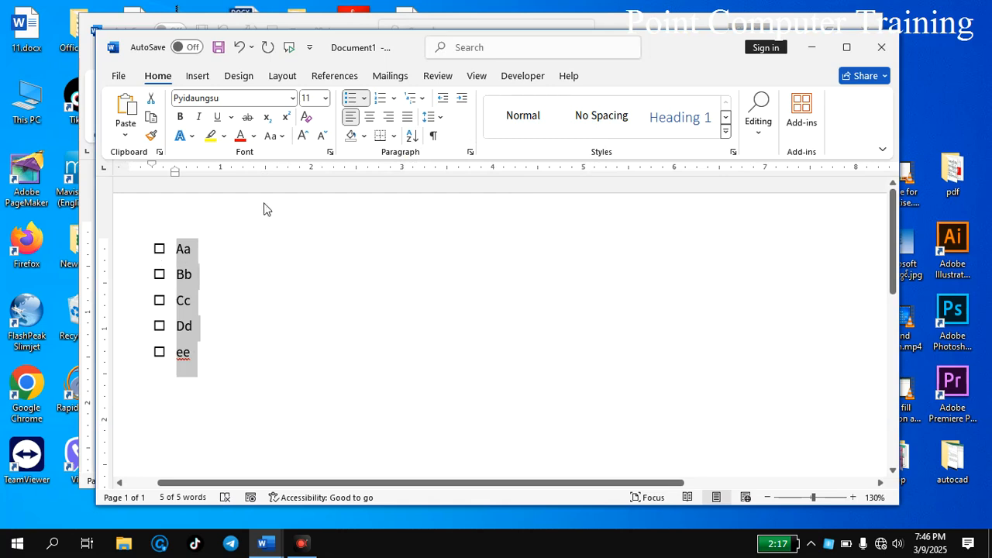
- Try to tick the square bullet in front of Aa to test whether it is clickable
click(221, 280)
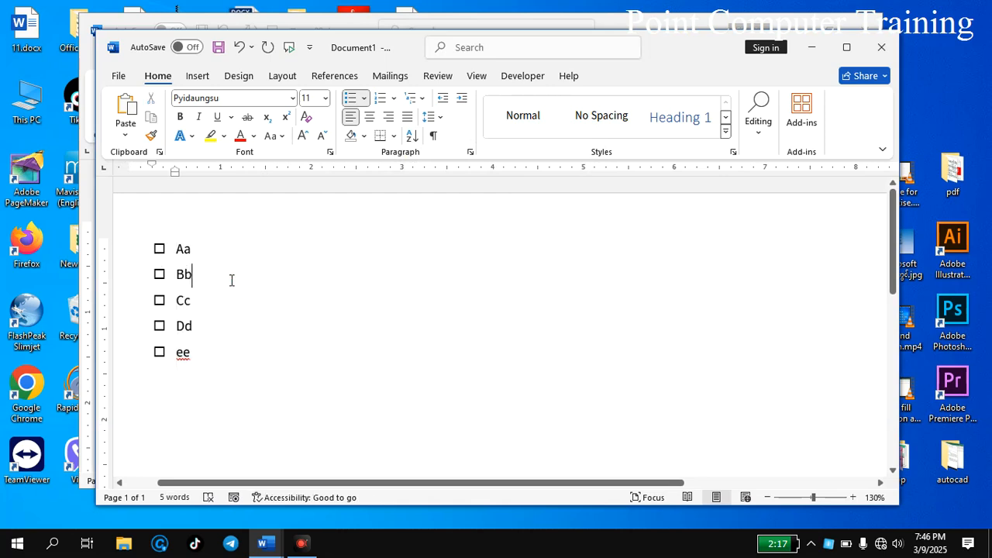
click(159, 249)
click(282, 261)
click(212, 362)
- Copy the five bulleted lines and paste the copy directly below the original list
drag(208, 287, 219, 348)
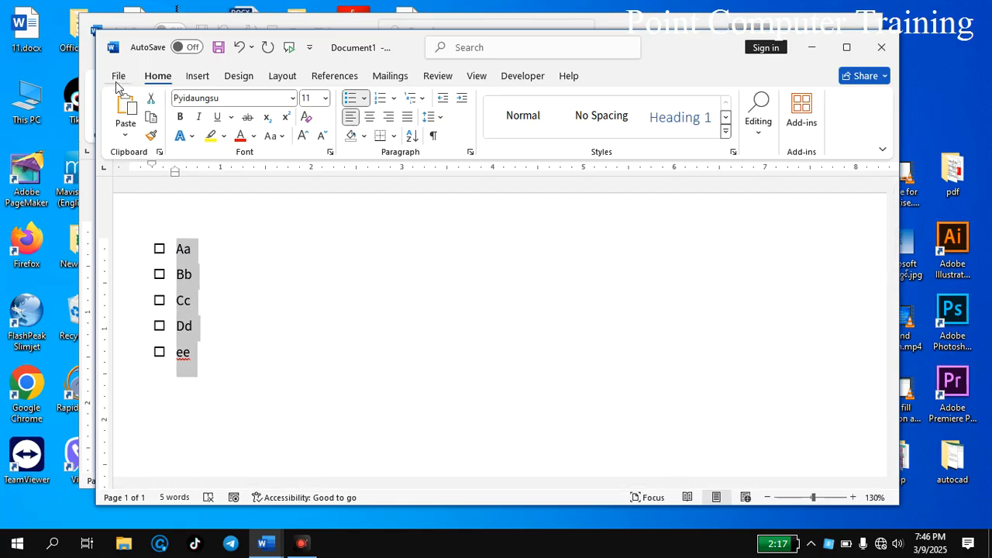
click(151, 116)
click(233, 407)
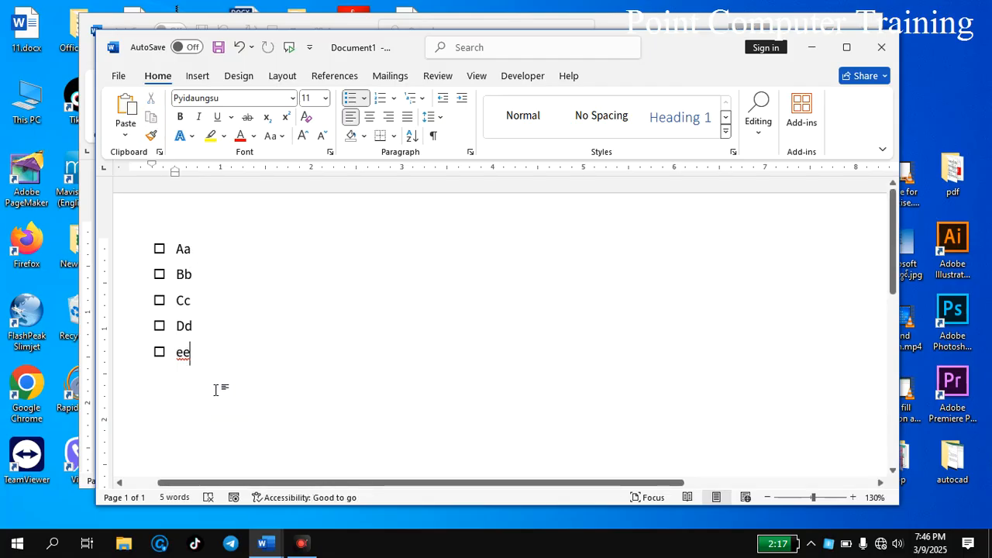
key(Return)
key(Return)
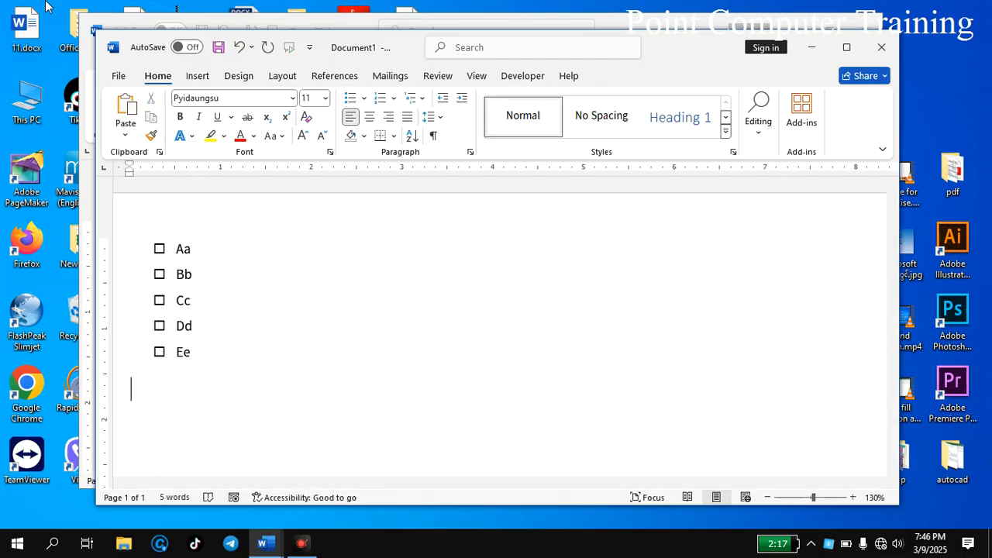
click(125, 108)
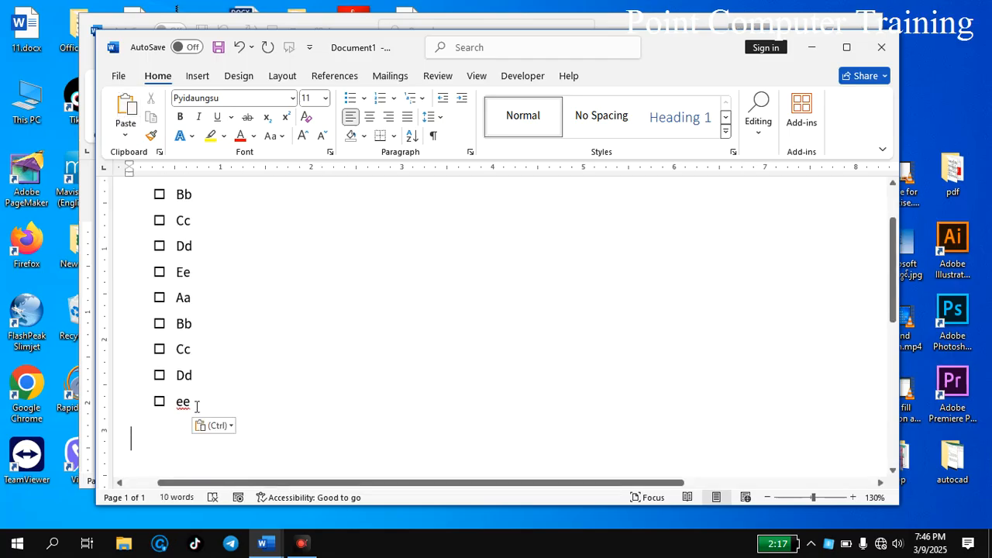
- Remove the square bullets from the five pasted lines, Aa to ee
scroll(209, 401, up, 2)
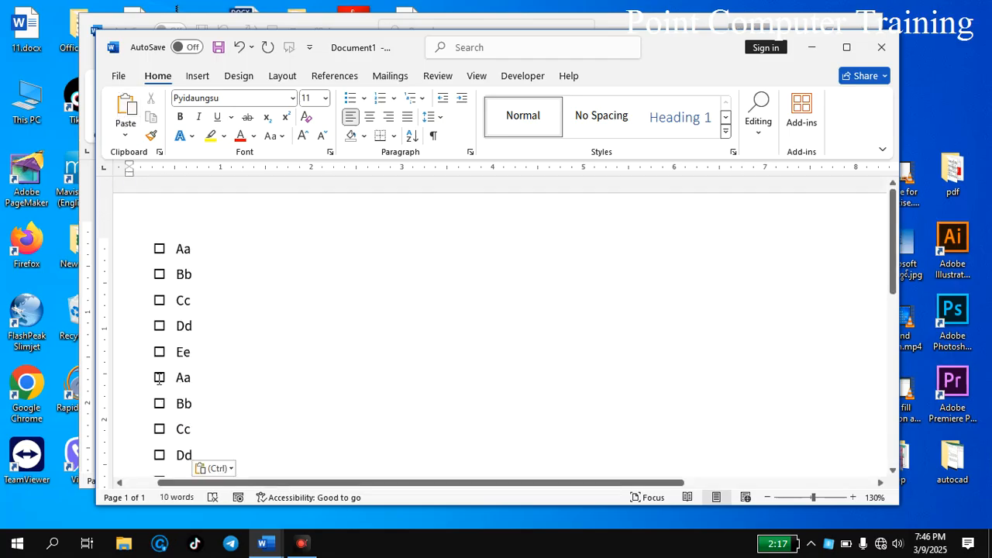
drag(165, 379, 206, 385)
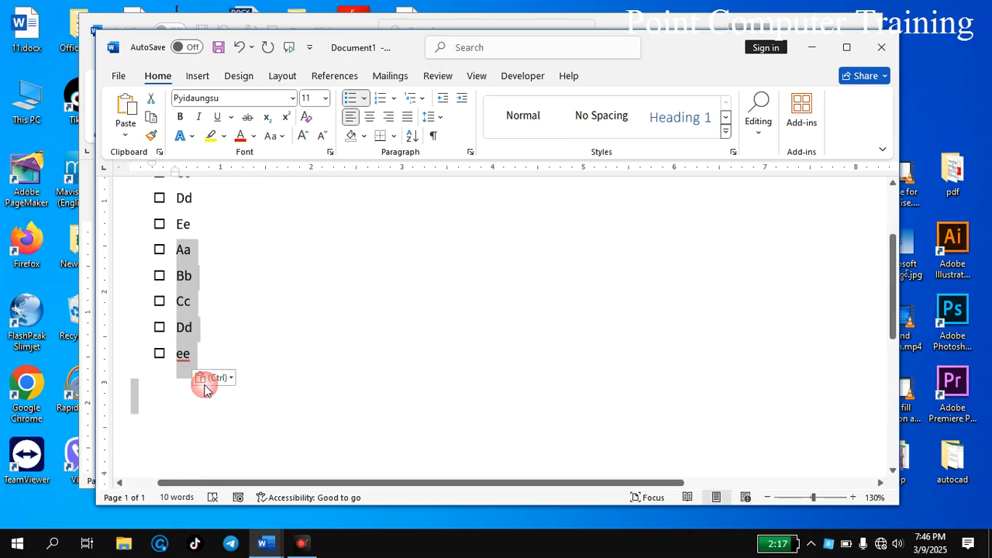
click(351, 100)
click(350, 100)
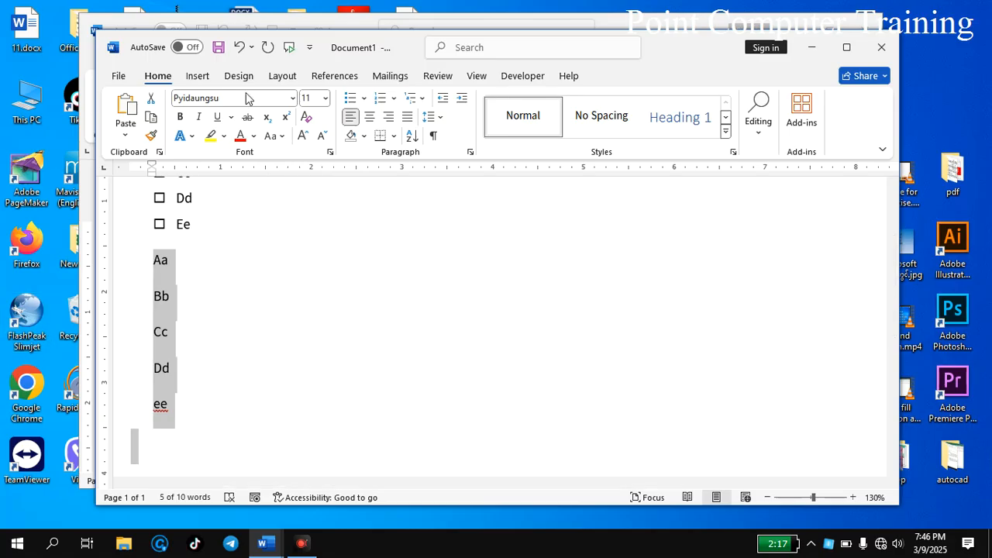
click(205, 285)
- Insert a check box content control before the unbulleted Aa, separated from the text by a space
click(147, 258)
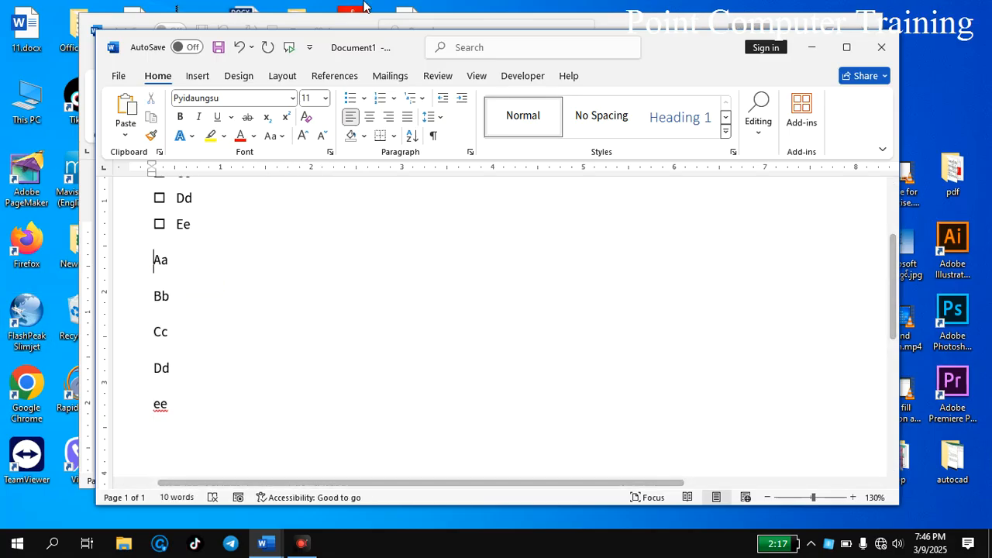
click(530, 75)
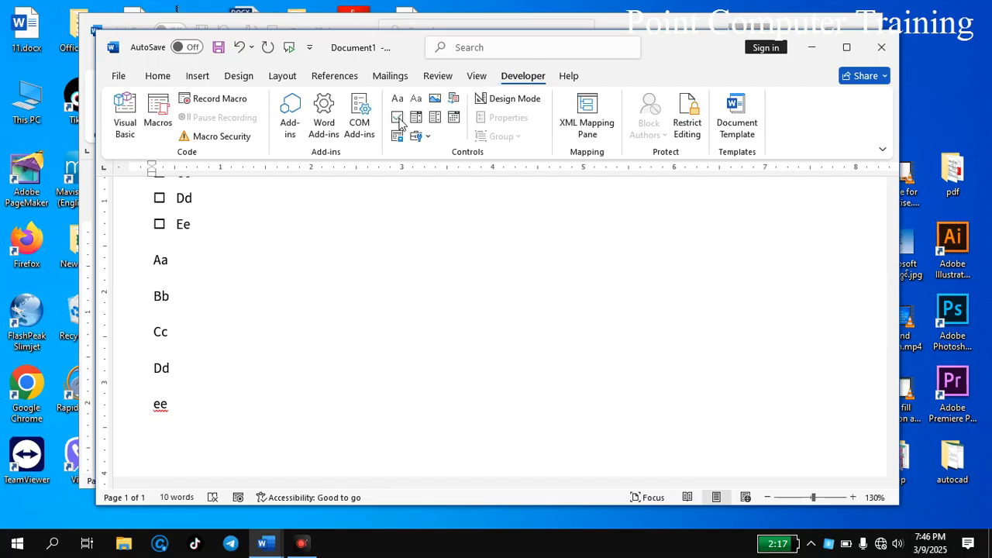
click(398, 117)
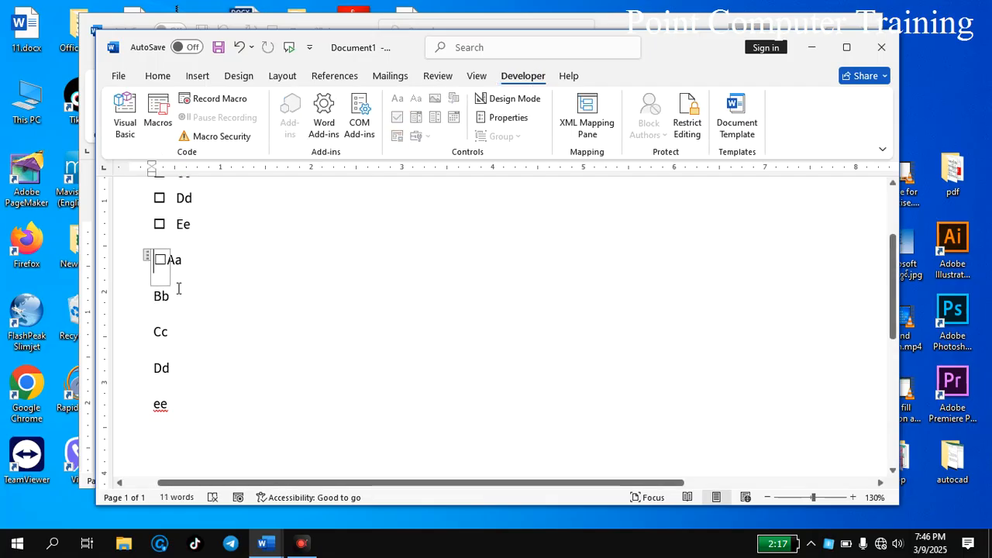
click(171, 261)
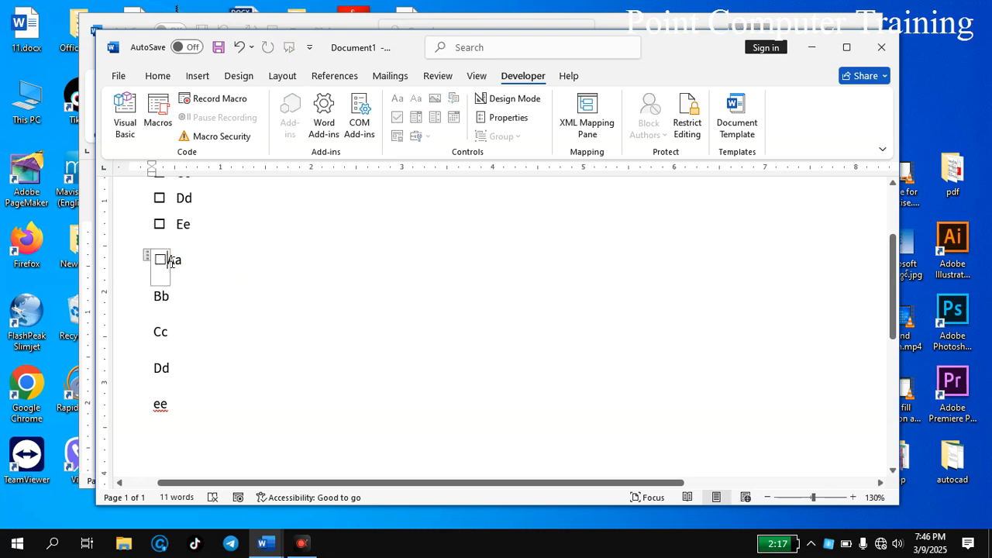
- Toggle the check box control in front of the unbulleted Aa on and off to test it
click(163, 259)
click(246, 290)
click(161, 264)
click(223, 284)
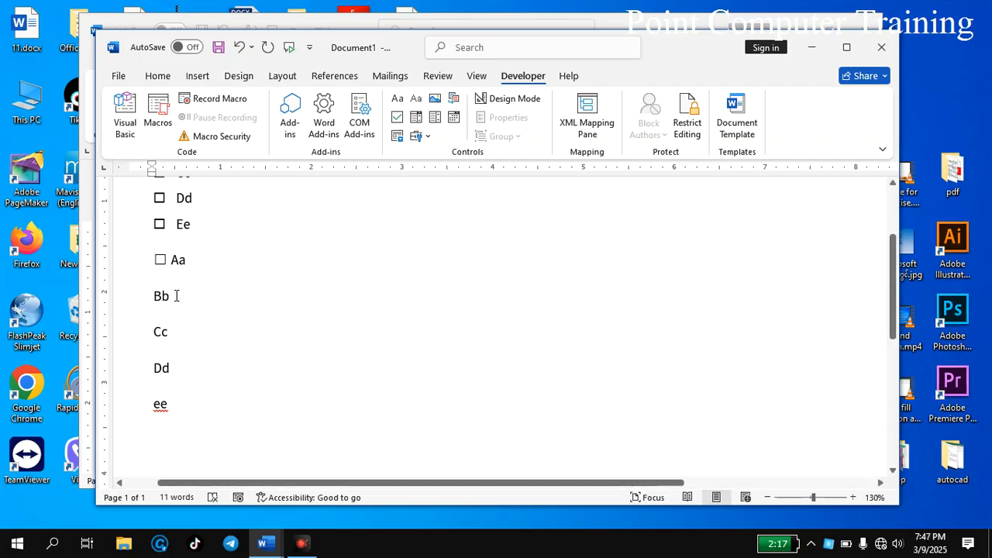
click(160, 259)
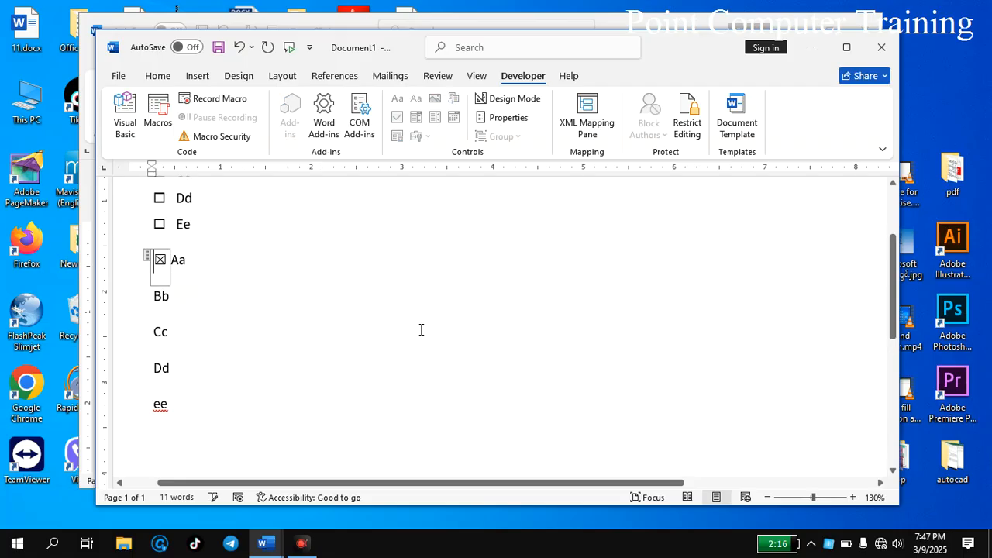
click(159, 260)
click(276, 295)
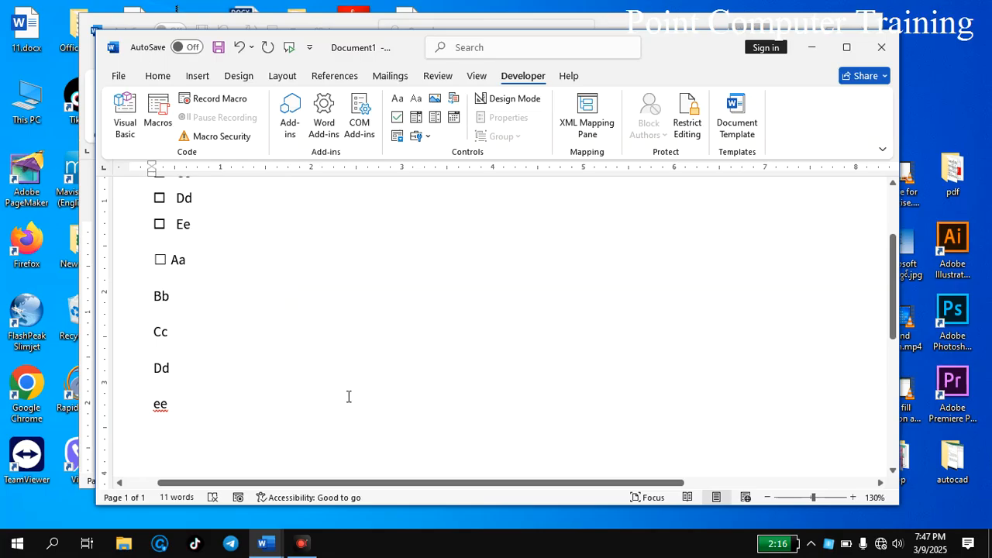